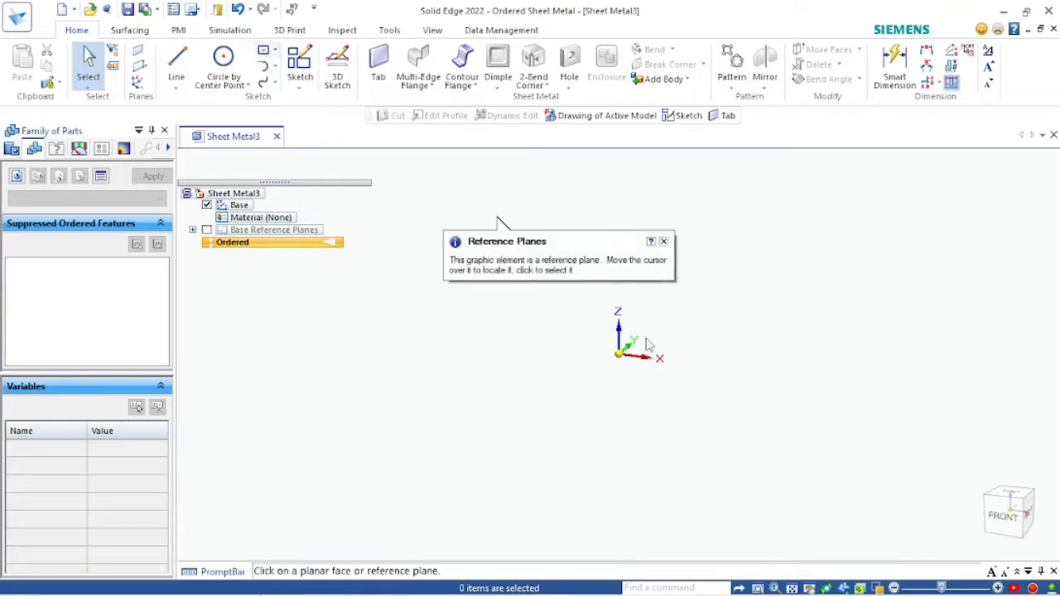
Step: Sketch a 90 × 90 mm rectangle centred on the origin on the Top (xy) plane
{"action": "left_click", "coordinate": [655, 391]}
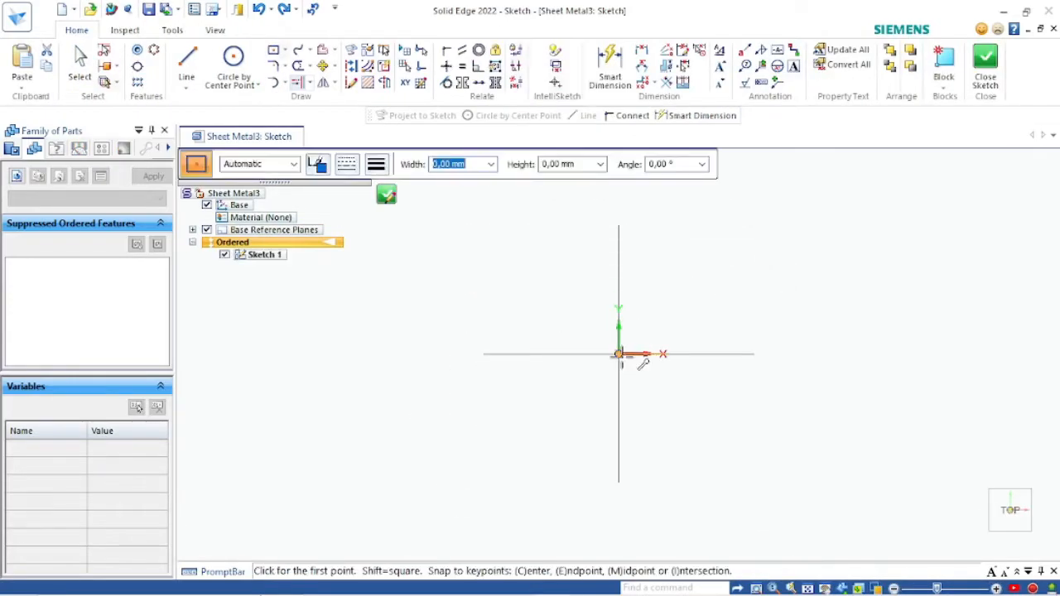
{"action": "left_click", "coordinate": [619, 354]}
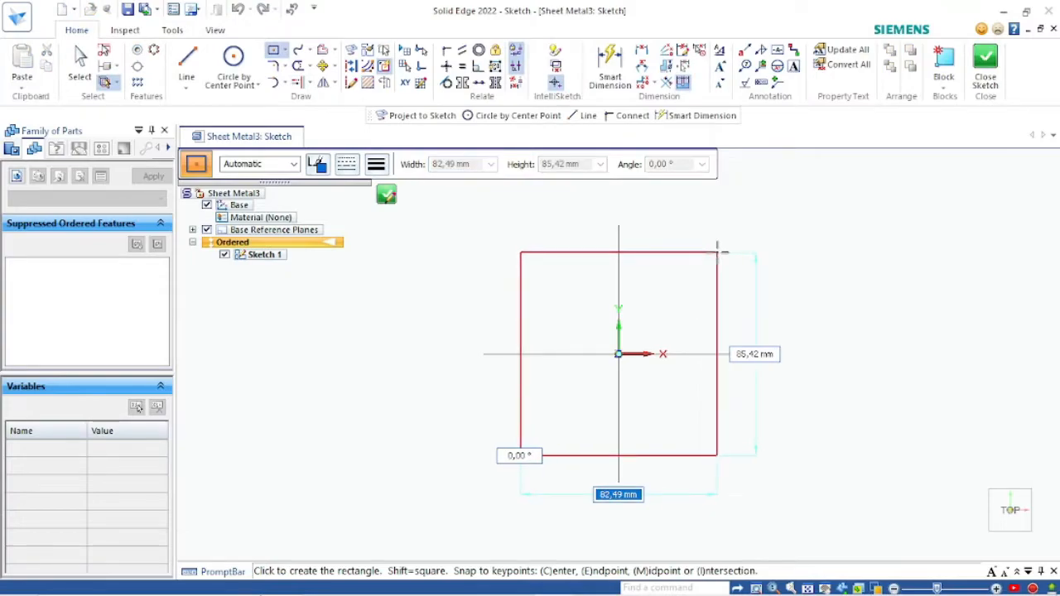
{"action": "key", "text": "Tab"}
{"action": "type", "text": "90"}
{"action": "key", "text": "Return"}
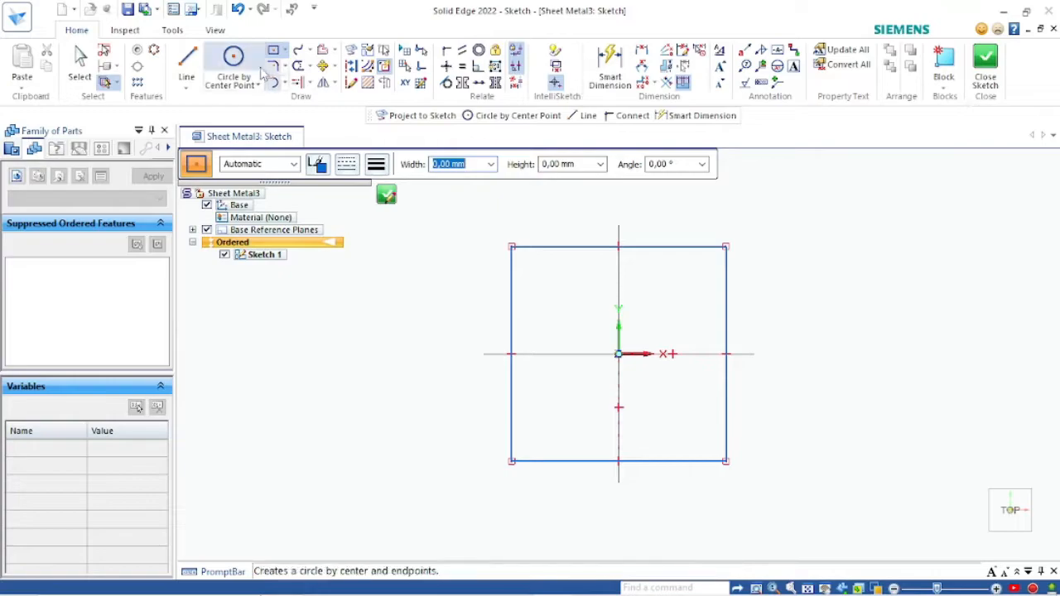
Step: Draw a 15 mm vertical line downward from the midpoint of the square's upper edge
{"action": "left_click", "coordinate": [186, 62]}
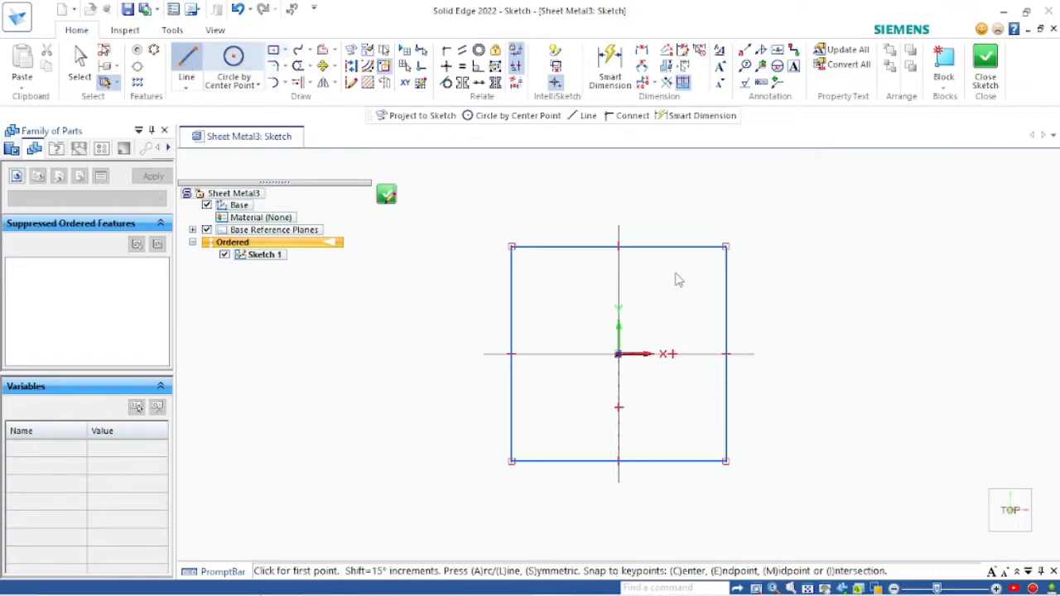
{"action": "left_click", "coordinate": [618, 246]}
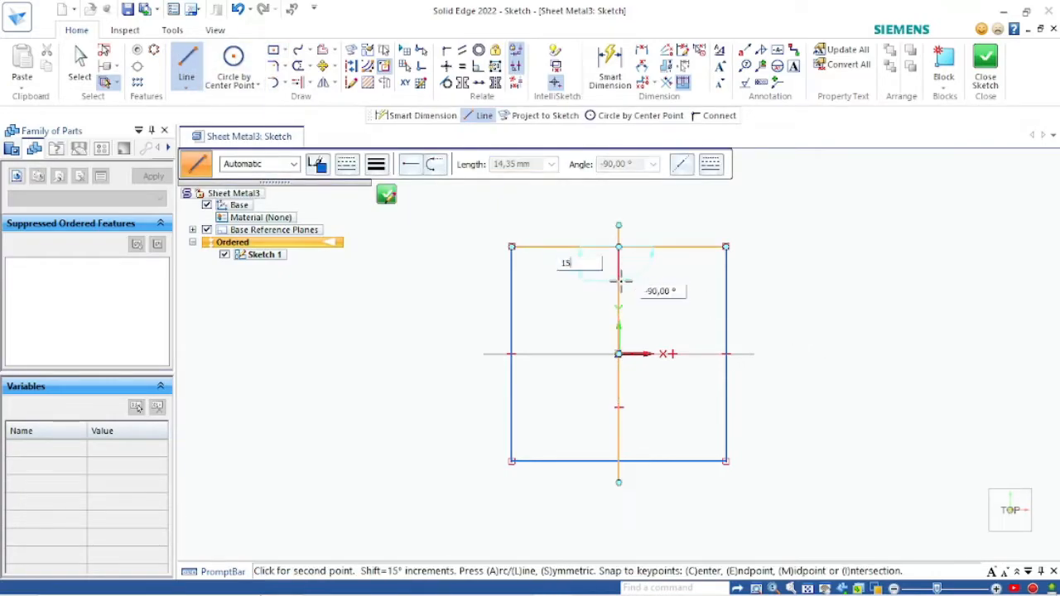
{"action": "key", "text": "Escape"}
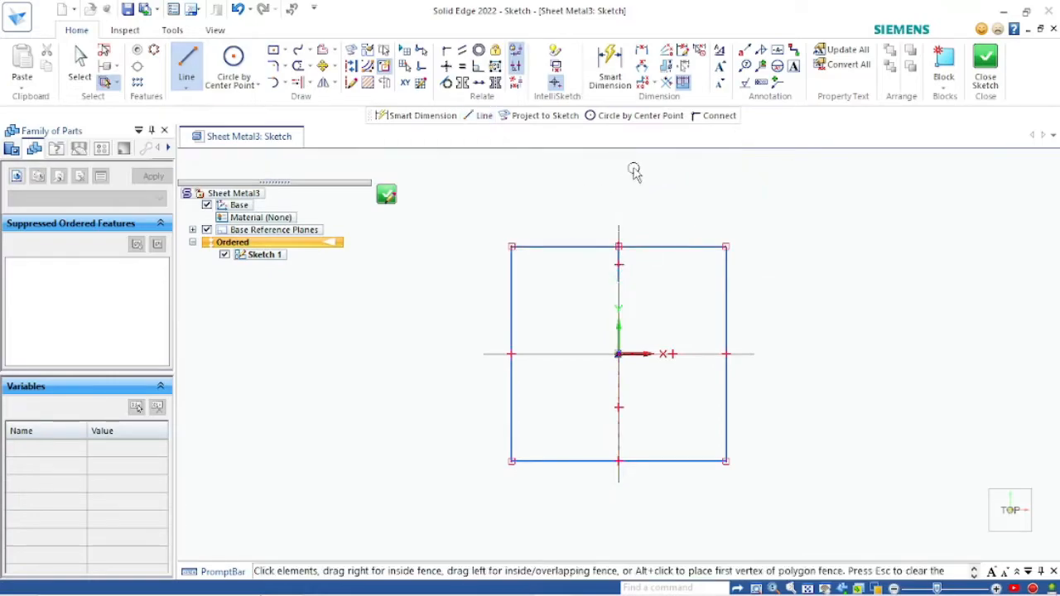
Step: Apply a 3 mm wide symmetric offset with line caps and zero radius to the short vertical line
{"action": "left_click", "coordinate": [333, 51]}
{"action": "left_click", "coordinate": [371, 85]}
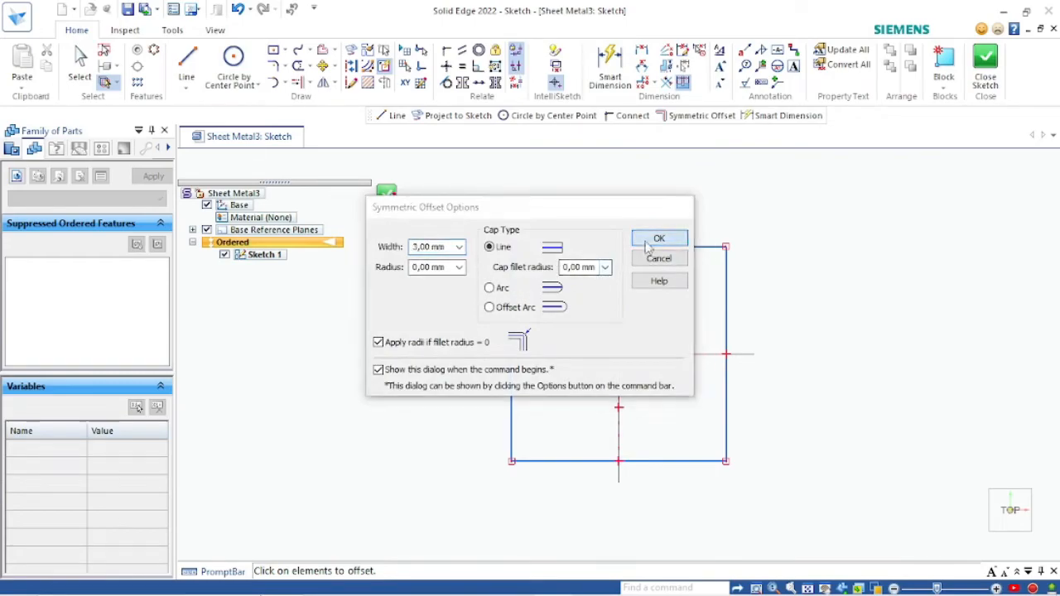
{"action": "left_click", "coordinate": [658, 239]}
{"action": "scroll", "coordinate": [617, 250], "scroll_direction": "up", "scroll_amount": 3}
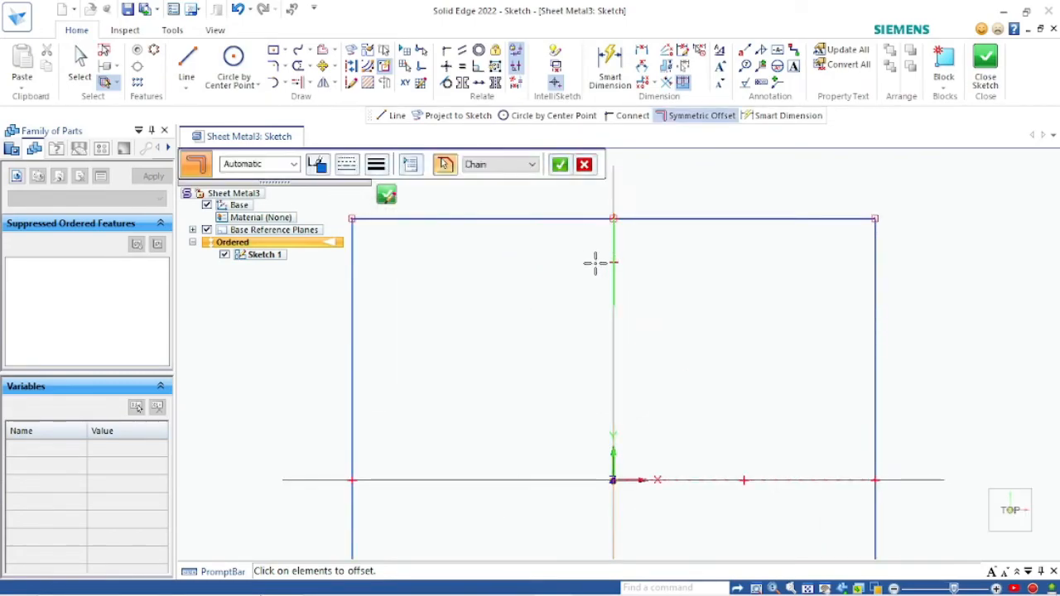
{"action": "key", "text": "Escape"}
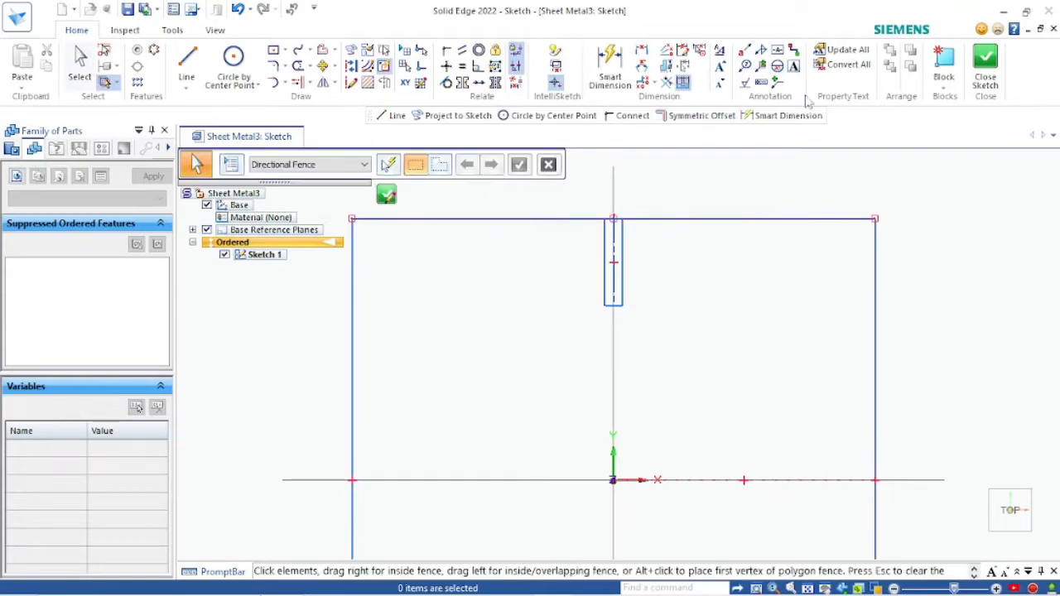
Step: Trim away the centre line, the offset outline and the edge segment between them to open the square's upper edge, and finish the sketch
{"action": "left_click", "coordinate": [298, 65]}
{"action": "scroll", "coordinate": [603, 208], "scroll_direction": "up", "scroll_amount": 3}
{"action": "left_click_drag", "start_coordinate": [585, 195], "coordinate": [591, 237]}
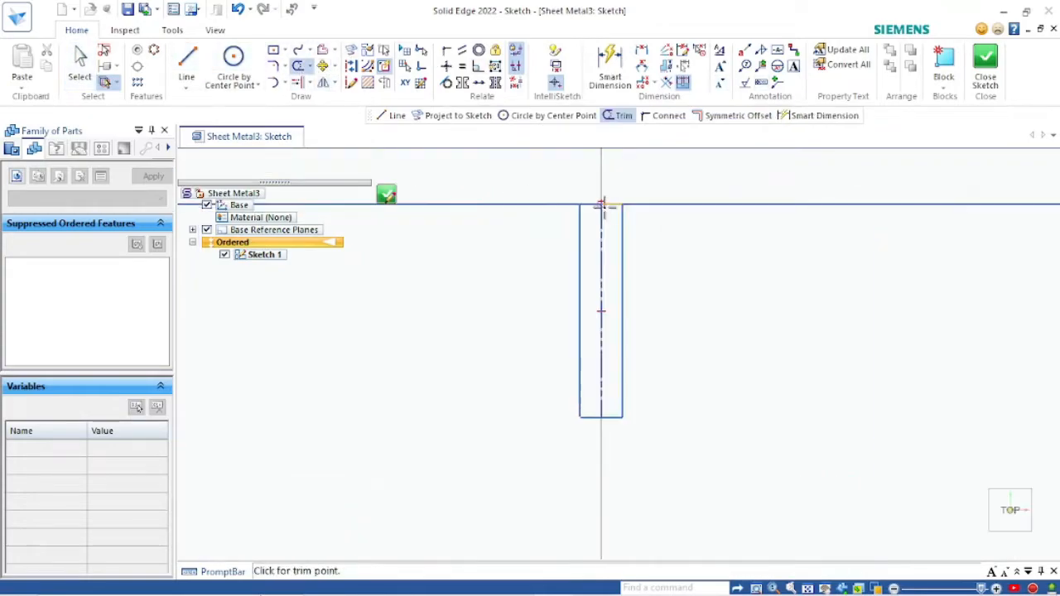
{"action": "left_click_drag", "start_coordinate": [614, 201], "coordinate": [614, 192]}
{"action": "left_click_drag", "start_coordinate": [593, 232], "coordinate": [604, 195]}
{"action": "left_click_drag", "start_coordinate": [626, 457], "coordinate": [637, 428]}
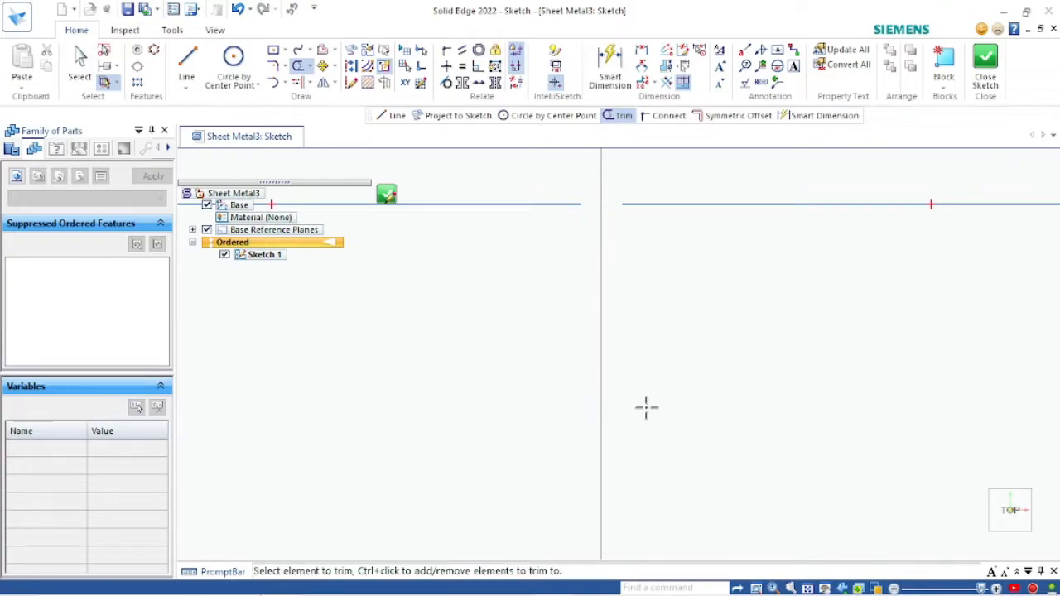
{"action": "left_click_drag", "start_coordinate": [952, 212], "coordinate": [952, 194]}
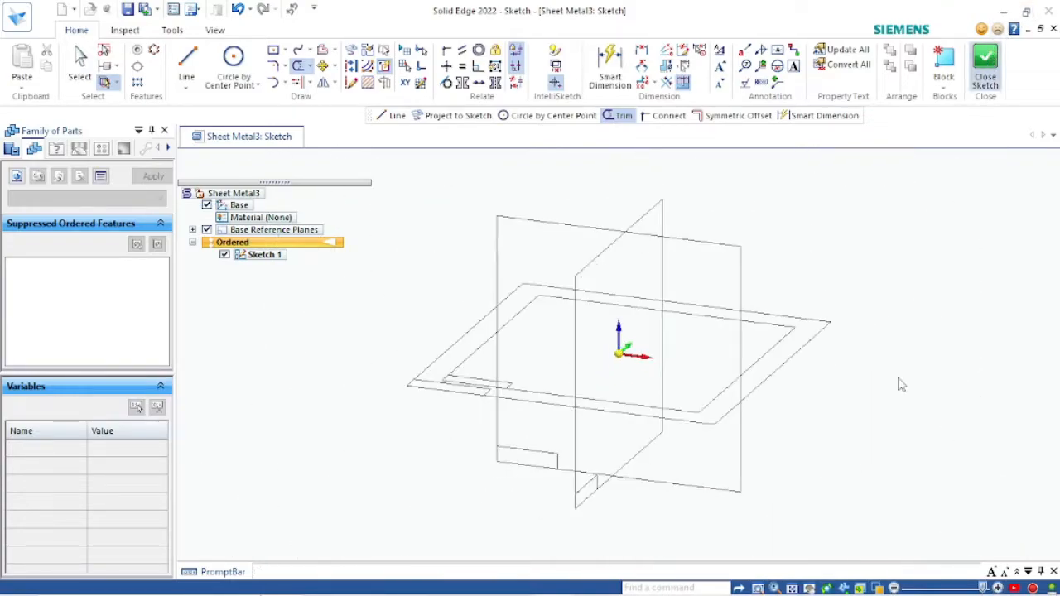
{"action": "mouse_move", "coordinate": [816, 311]}
{"action": "middle_mouse_down"}
{"action": "mouse_move", "coordinate": [822, 340]}
{"action": "mouse_move", "coordinate": [764, 309]}
{"action": "mouse_move", "coordinate": [750, 332]}
{"action": "middle_mouse_up"}
{"action": "left_click", "coordinate": [293, 169]}
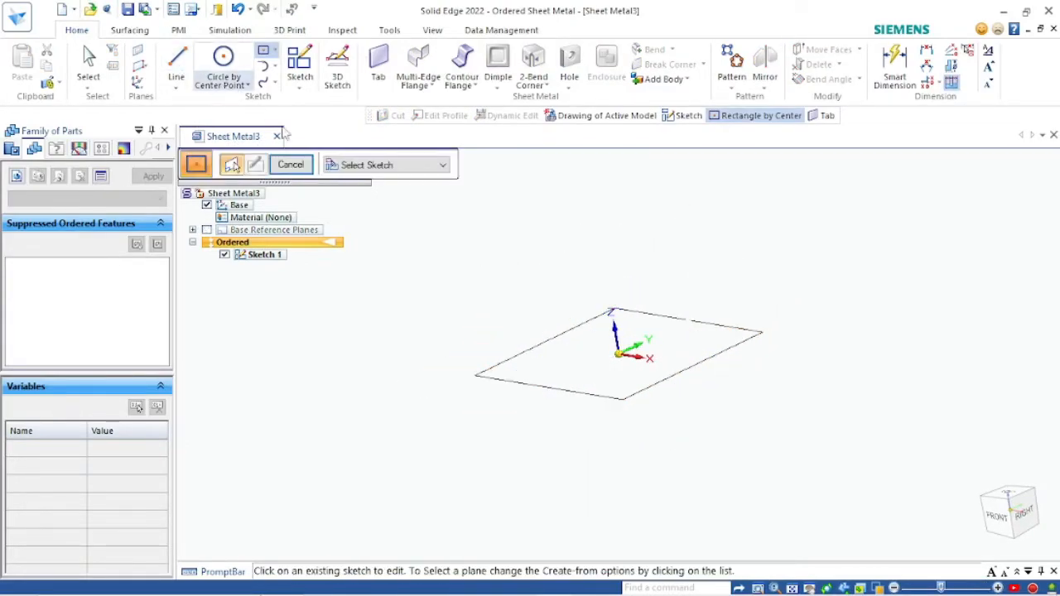
{"action": "left_click", "coordinate": [295, 161]}
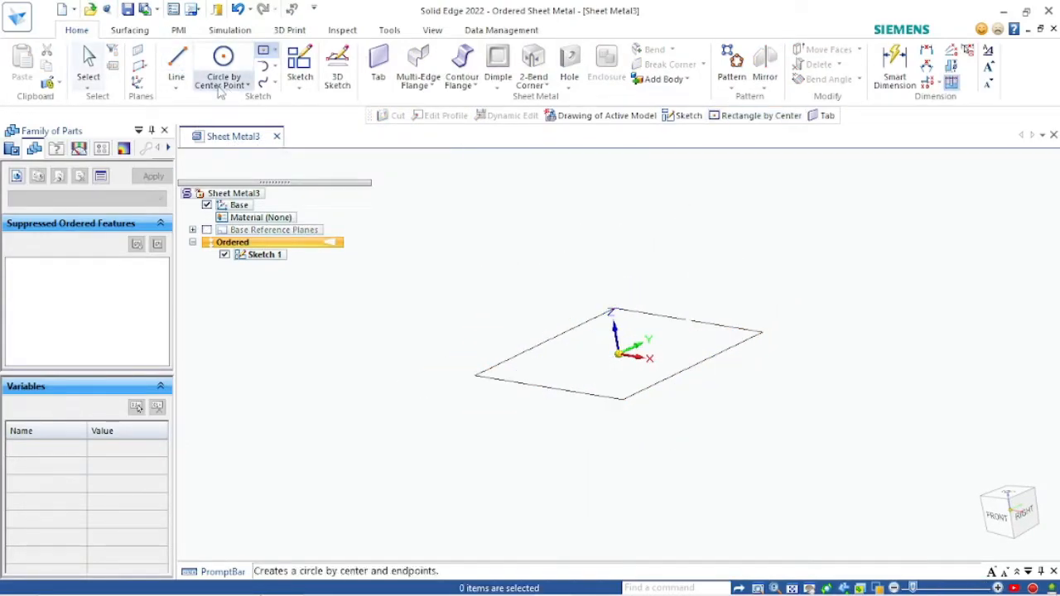
Step: Show the base reference planes and create a parallel plane 125 mm above the Top (xy) plane
{"action": "left_click", "coordinate": [139, 65]}
{"action": "left_click", "coordinate": [166, 84]}
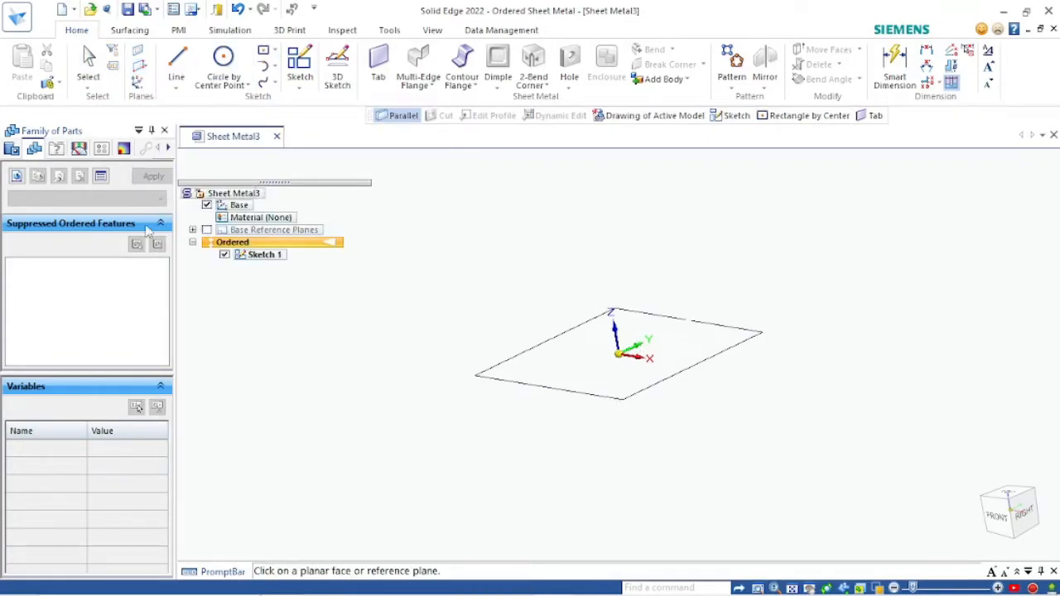
{"action": "left_click", "coordinate": [207, 230]}
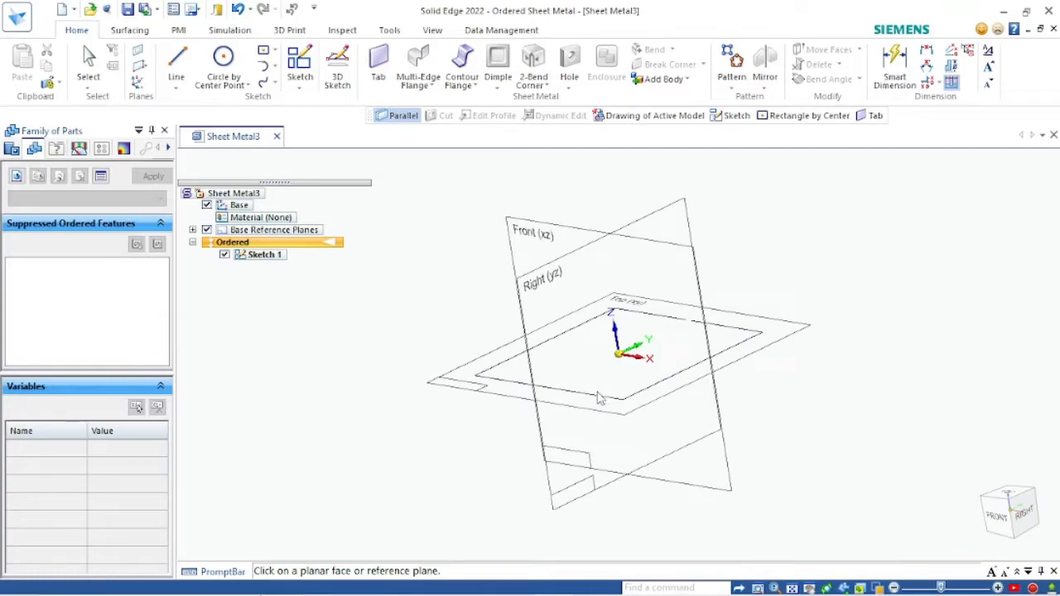
{"action": "left_click", "coordinate": [536, 406]}
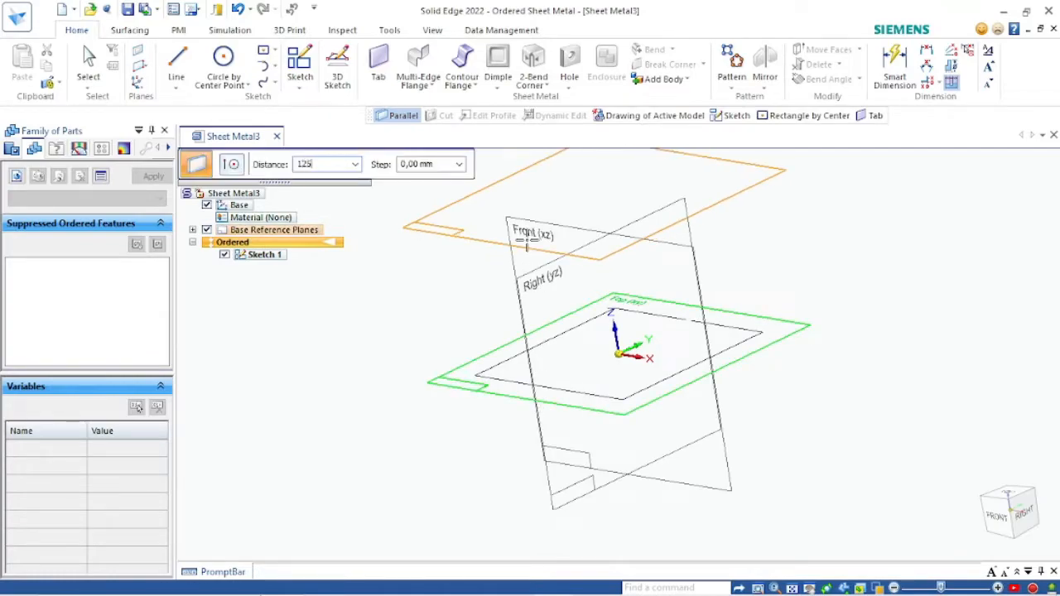
{"action": "key", "text": "Tab"}
{"action": "left_click", "coordinate": [529, 246]}
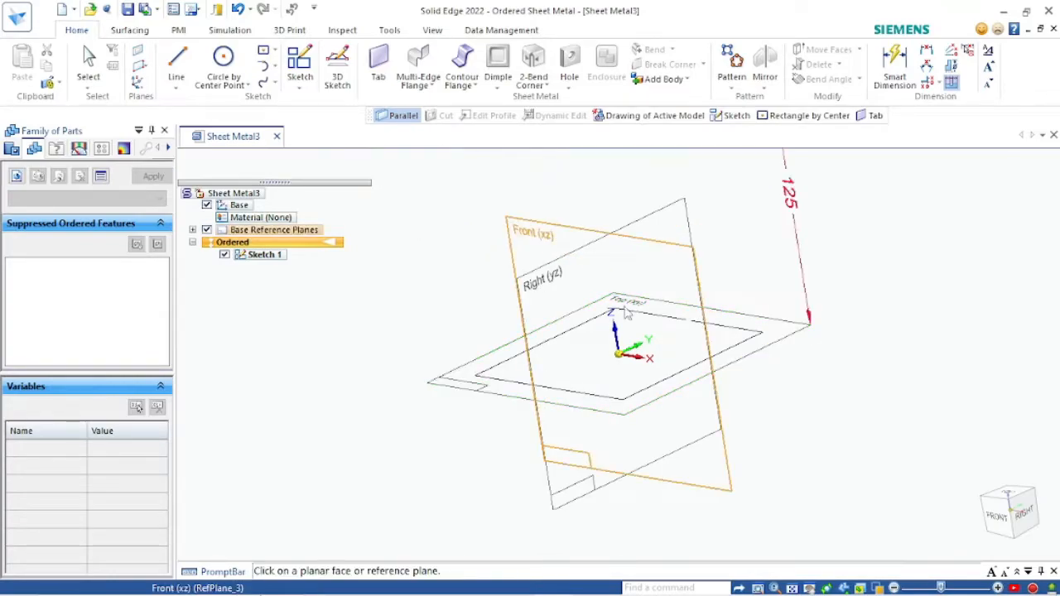
{"action": "scroll", "coordinate": [684, 449], "scroll_direction": "down", "scroll_amount": 3}
{"action": "scroll", "coordinate": [673, 328], "scroll_direction": "up", "scroll_amount": 1}
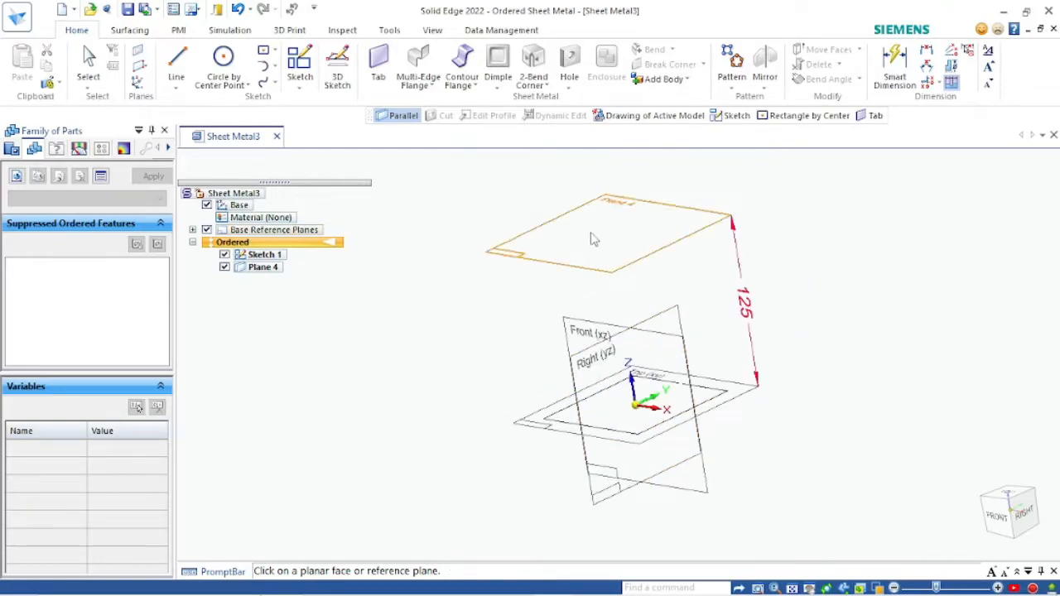
Step: Sketch a 45 × 45 mm rectangle centred on the origin, coincident with the new upper plane
{"action": "left_click", "coordinate": [263, 50]}
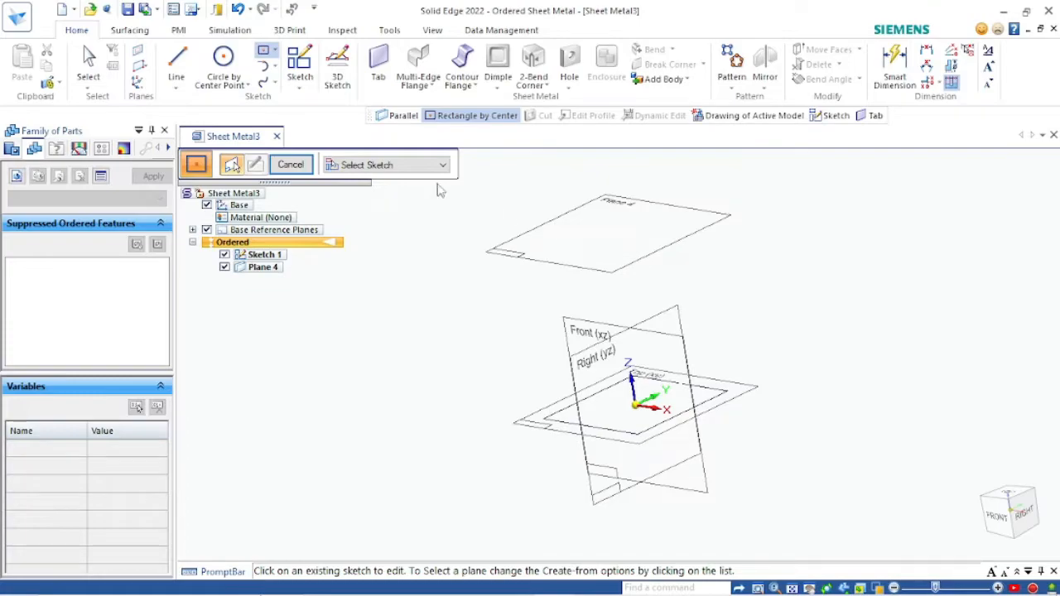
{"action": "left_click", "coordinate": [418, 166]}
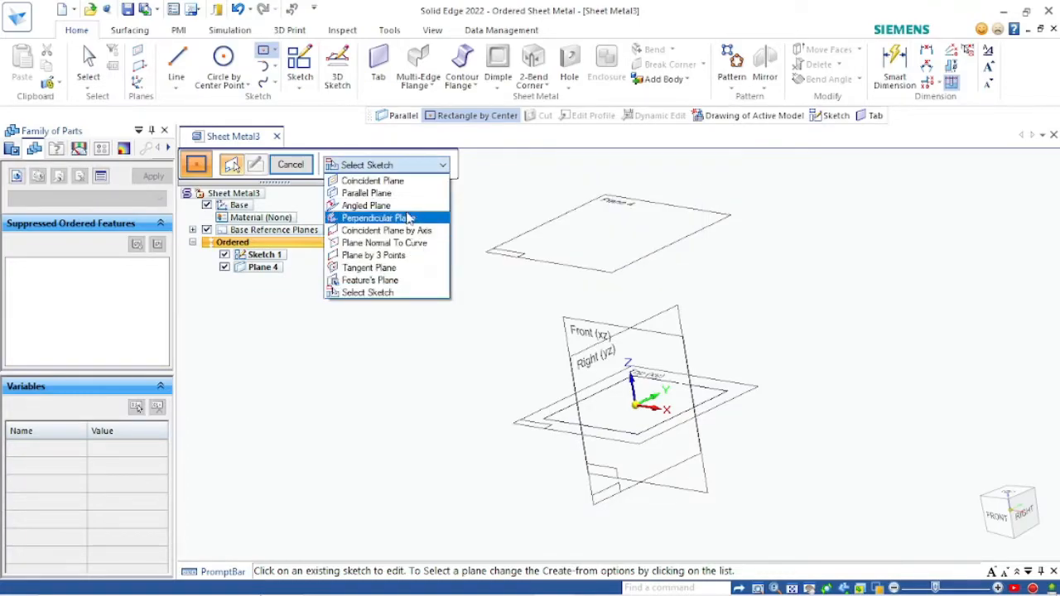
{"action": "left_click", "coordinate": [380, 180]}
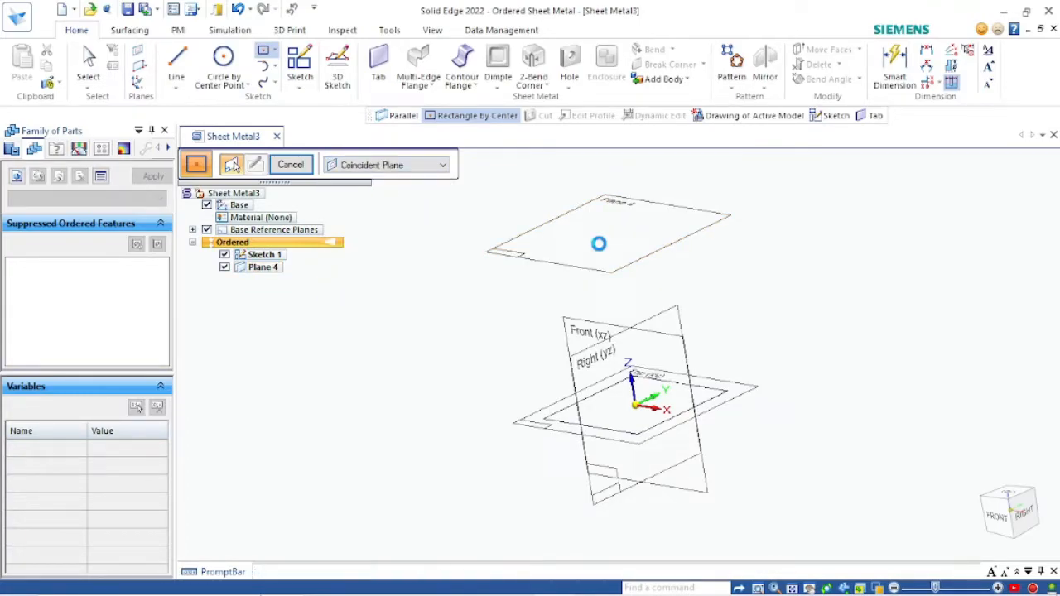
{"action": "left_click", "coordinate": [601, 245]}
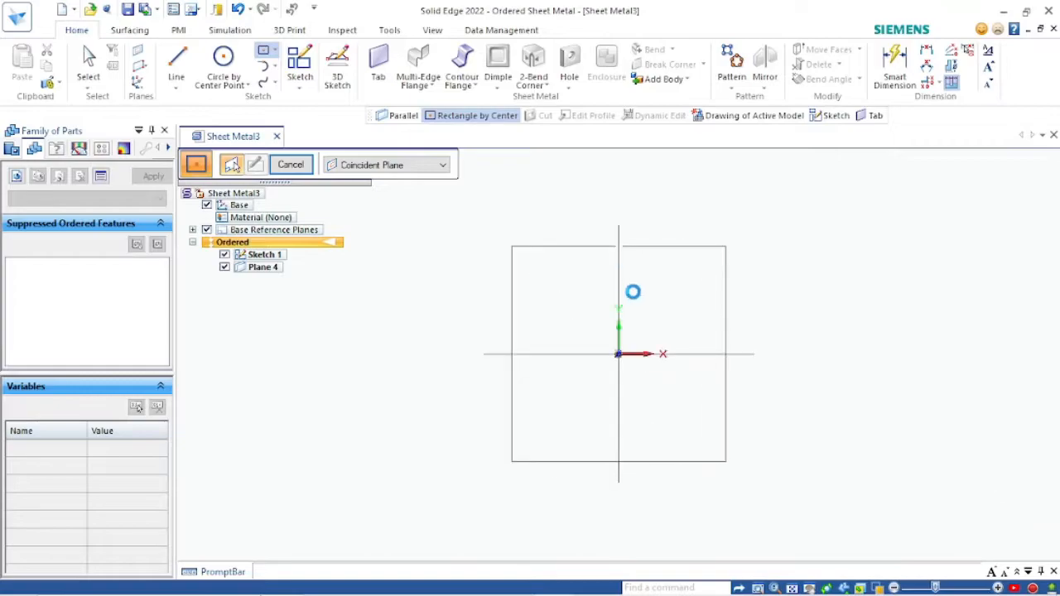
{"action": "left_click", "coordinate": [618, 355]}
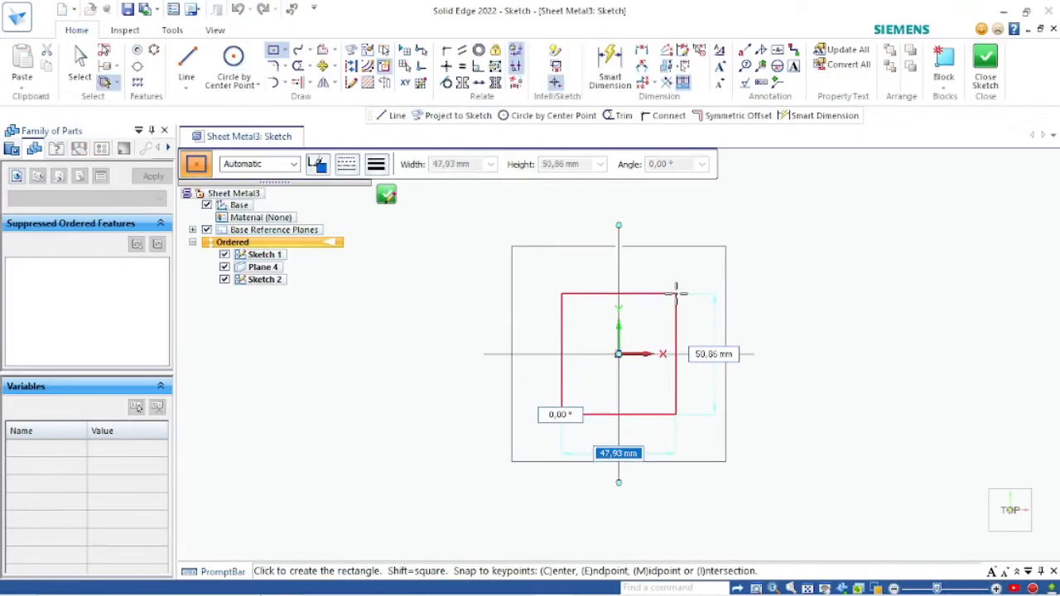
{"action": "type", "text": "45"}
{"action": "key", "text": "Tab"}
{"action": "type", "text": "45"}
{"action": "key", "text": "Tab"}
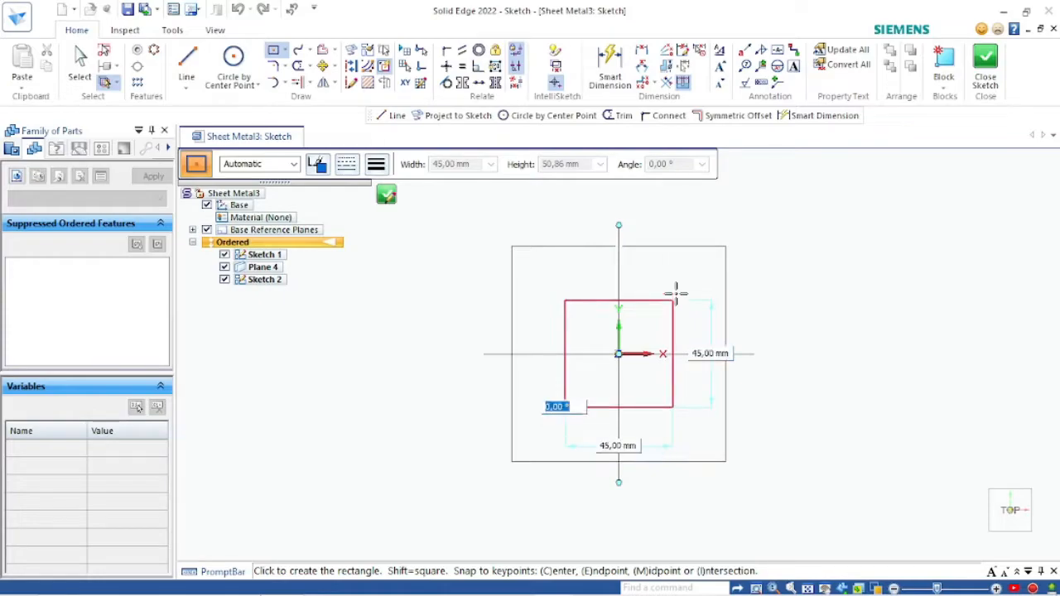
{"action": "key", "text": "Return"}
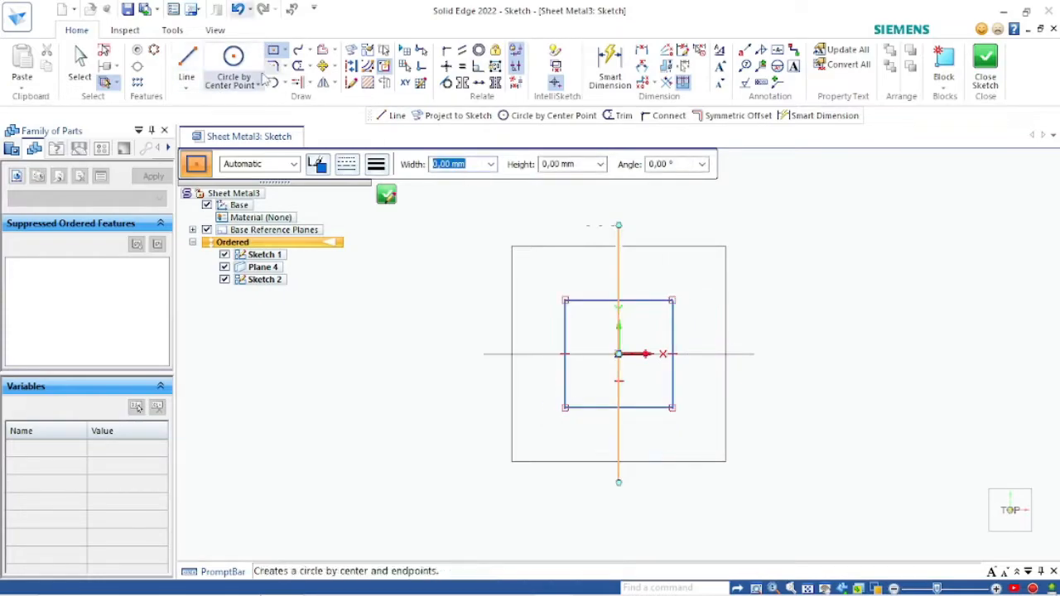
Step: Draw a short vertical line down from the smaller square's upper edge midpoint and offset it symmetrically, keeping the preset offset options
{"action": "left_click", "coordinate": [187, 62]}
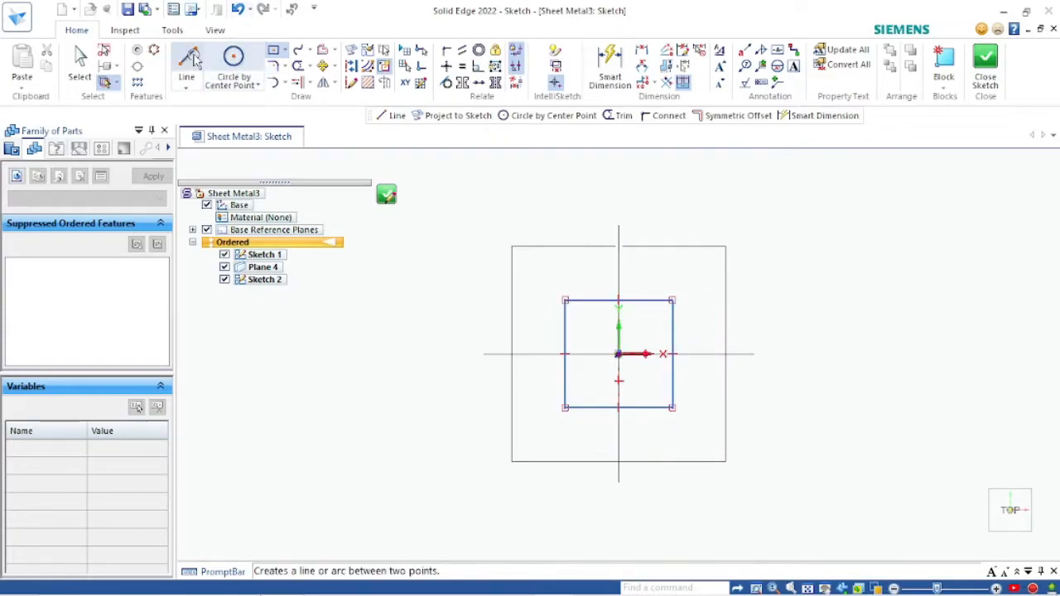
{"action": "left_click", "coordinate": [619, 300]}
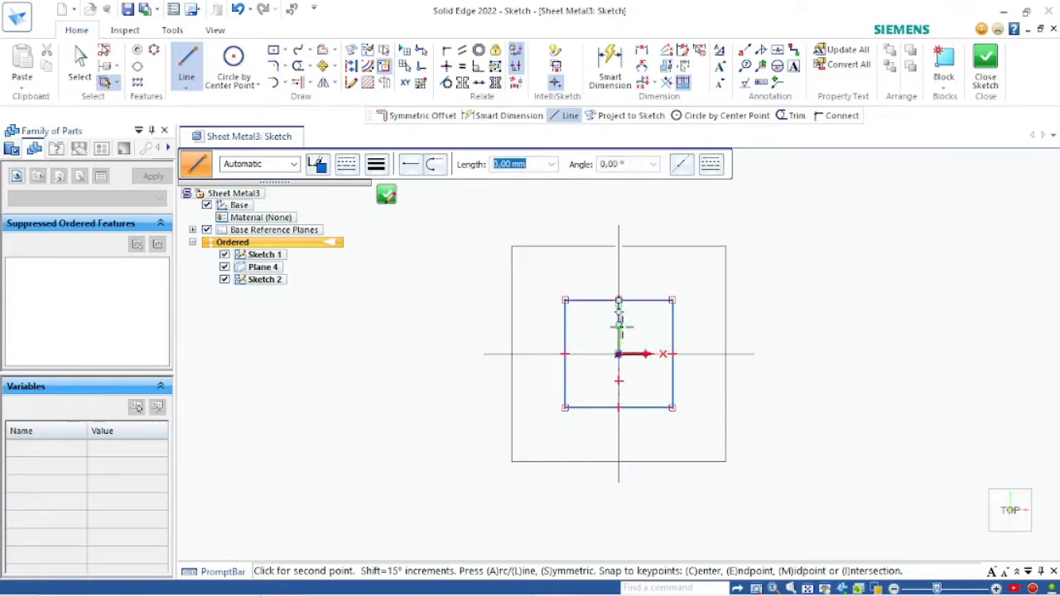
{"action": "left_click", "coordinate": [328, 52]}
{"action": "left_click", "coordinate": [334, 51]}
{"action": "left_click", "coordinate": [368, 83]}
{"action": "left_click", "coordinate": [659, 240]}
{"action": "scroll", "coordinate": [626, 301], "scroll_direction": "up", "scroll_amount": 3}
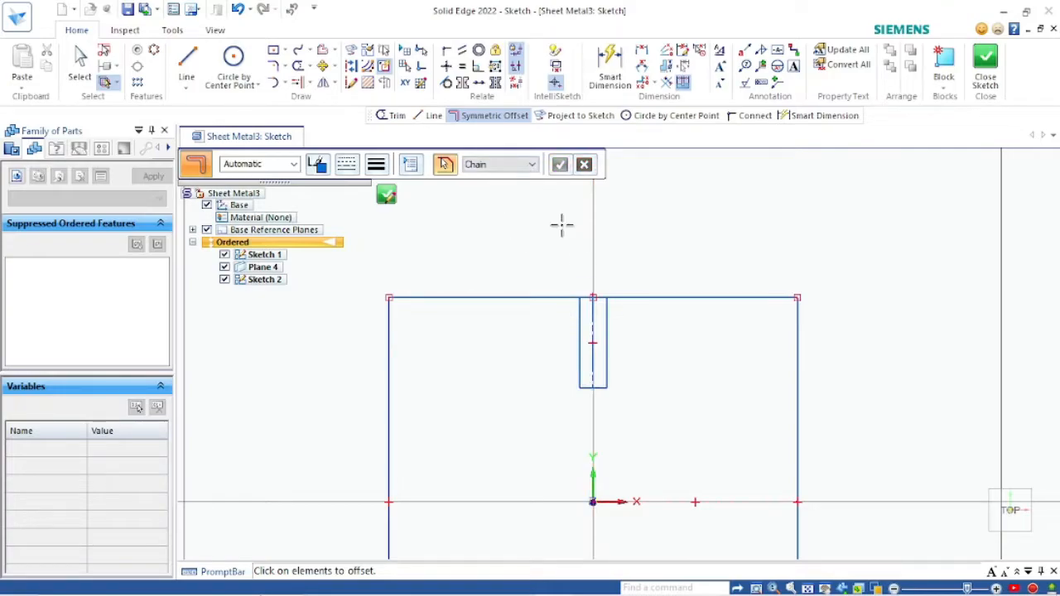
{"action": "key", "text": "Escape"}
Step: Trim the slot outline, its centre line and the enclosed edge segment to leave a gap in the smaller square, and finish the sketch
{"action": "left_click", "coordinate": [297, 66]}
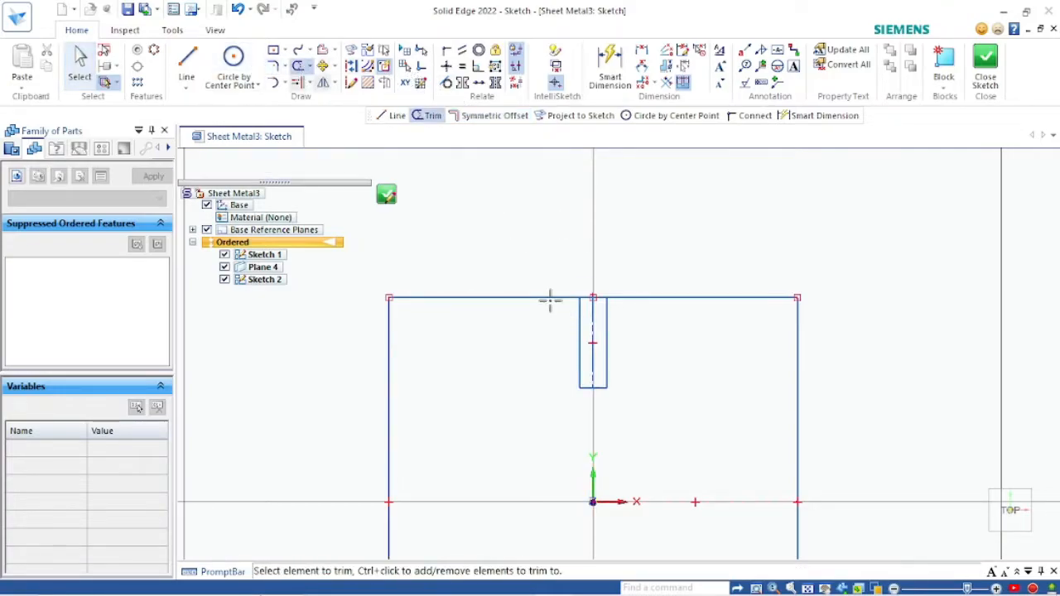
{"action": "scroll", "coordinate": [589, 297], "scroll_direction": "up", "scroll_amount": 1}
{"action": "scroll", "coordinate": [591, 297], "scroll_direction": "up", "scroll_amount": 1}
{"action": "left_click_drag", "start_coordinate": [587, 294], "coordinate": [592, 335]}
{"action": "left_click_drag", "start_coordinate": [602, 292], "coordinate": [599, 290]}
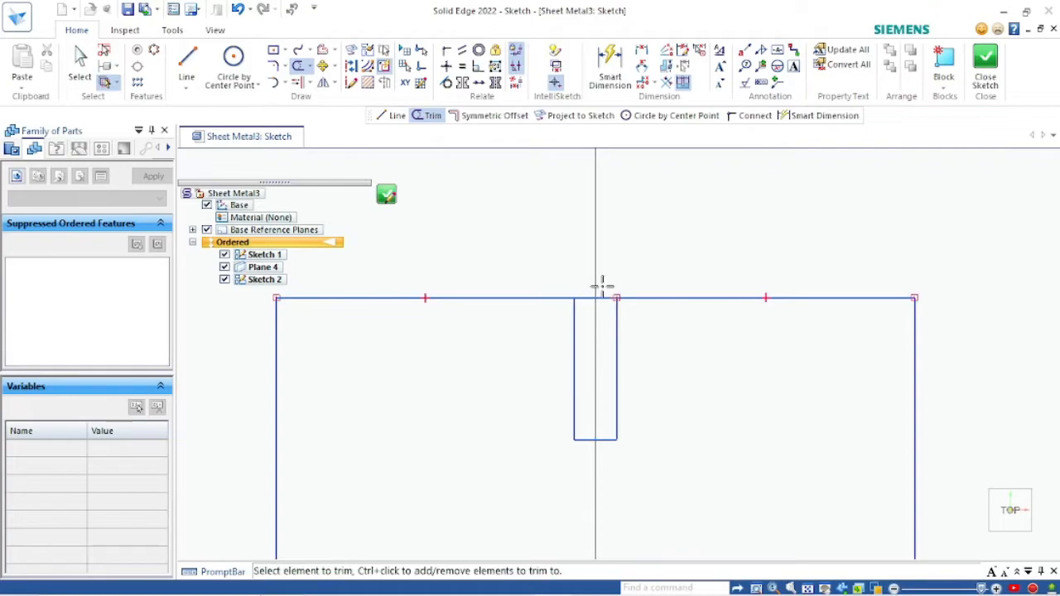
{"action": "left_click_drag", "start_coordinate": [568, 356], "coordinate": [628, 367]}
{"action": "left_click_drag", "start_coordinate": [588, 452], "coordinate": [591, 454]}
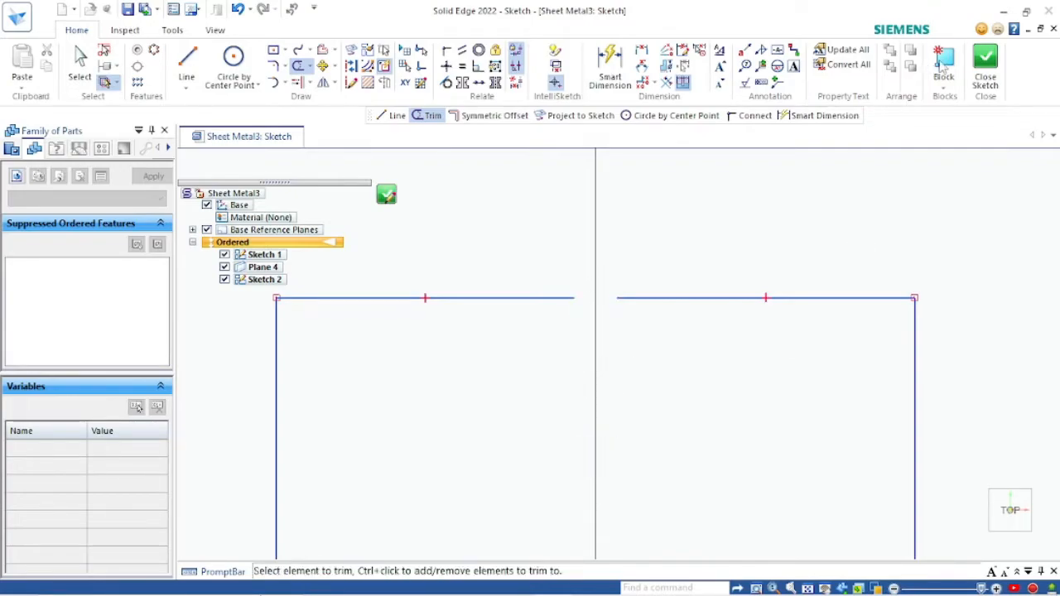
{"action": "left_click", "coordinate": [985, 67]}
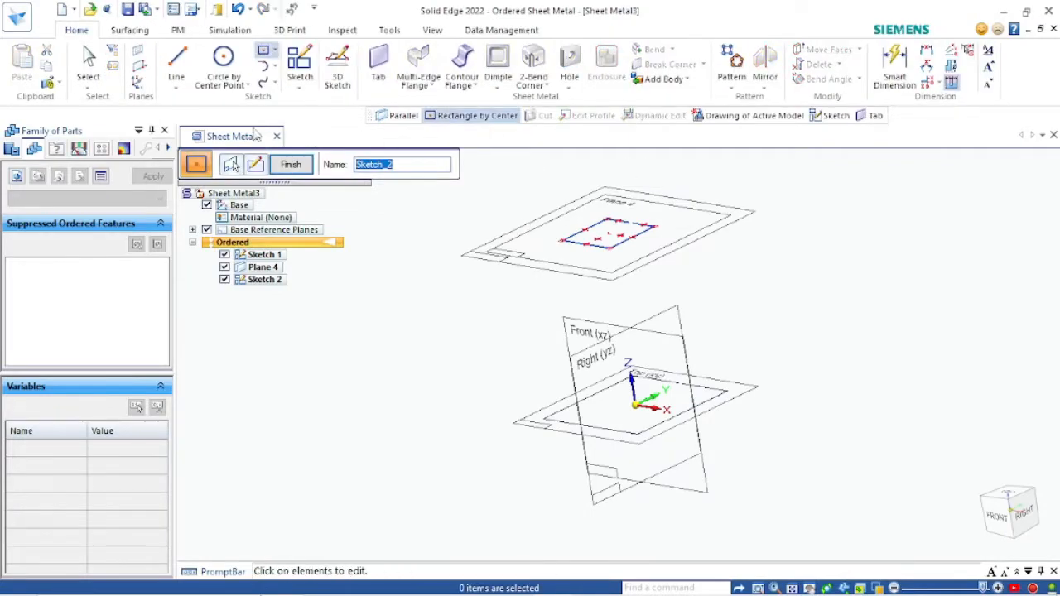
{"action": "left_click", "coordinate": [292, 164]}
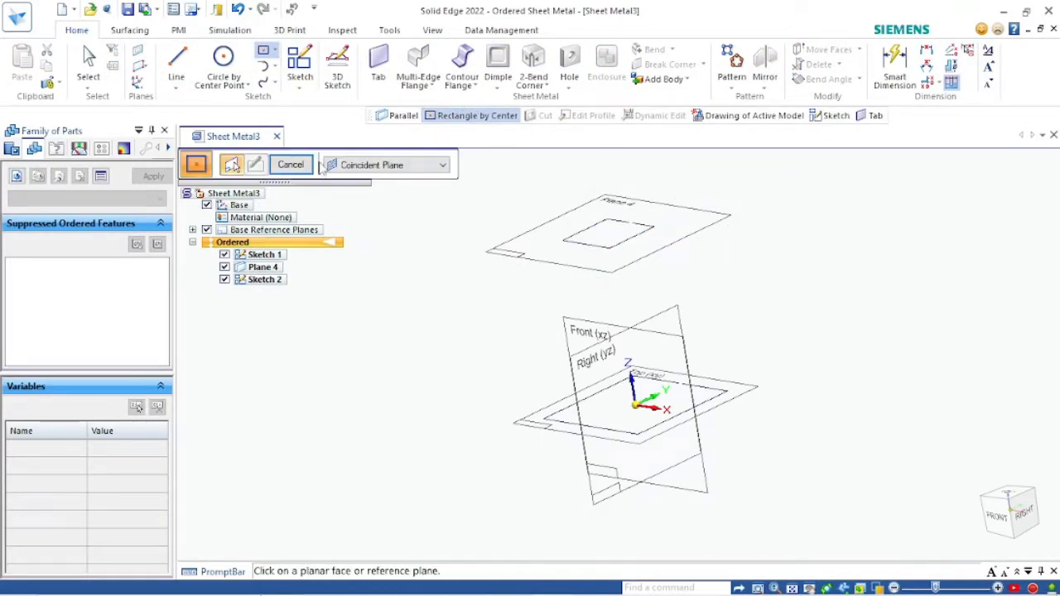
{"action": "key", "text": "Escape"}
Step: Start a Lofted Flange and select the open large square and the open small square as its cross-sections
{"action": "left_click", "coordinate": [461, 85]}
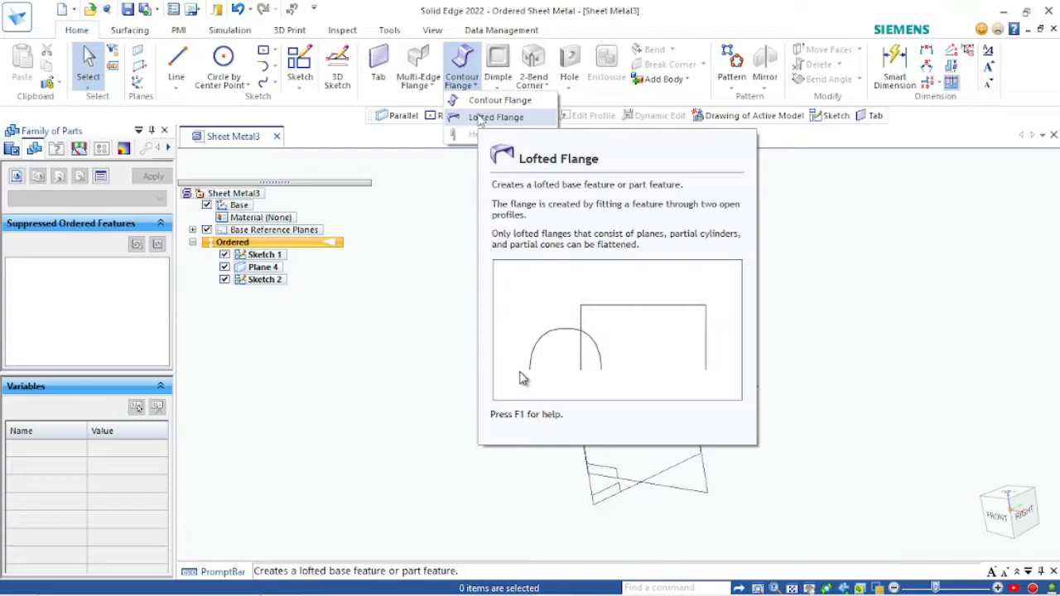
{"action": "left_click", "coordinate": [480, 117]}
{"action": "scroll", "coordinate": [702, 393], "scroll_direction": "up", "scroll_amount": 3}
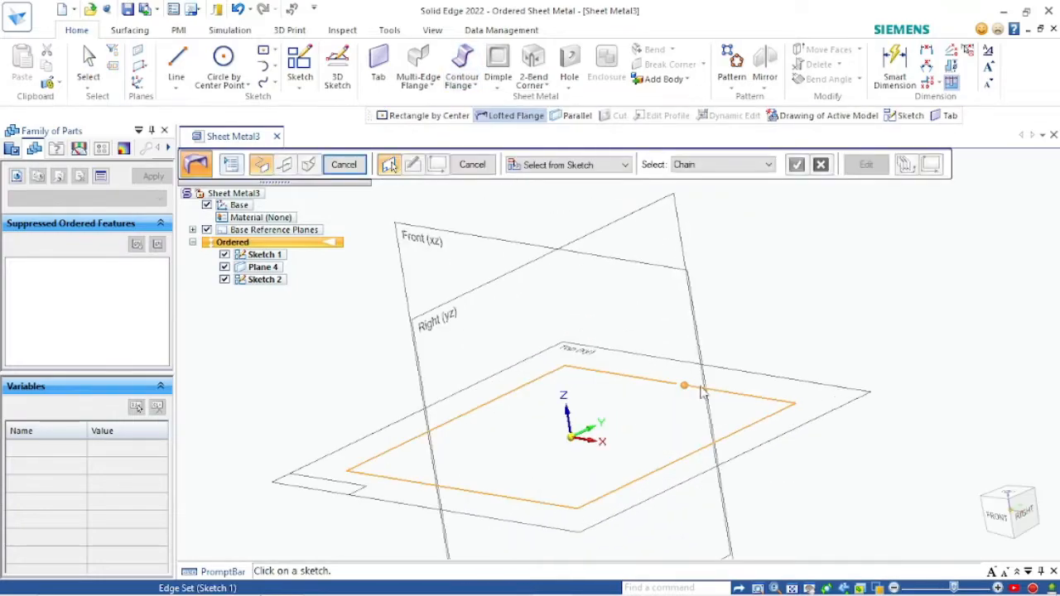
{"action": "left_click", "coordinate": [702, 394]}
{"action": "scroll", "coordinate": [678, 439], "scroll_direction": "down", "scroll_amount": 5}
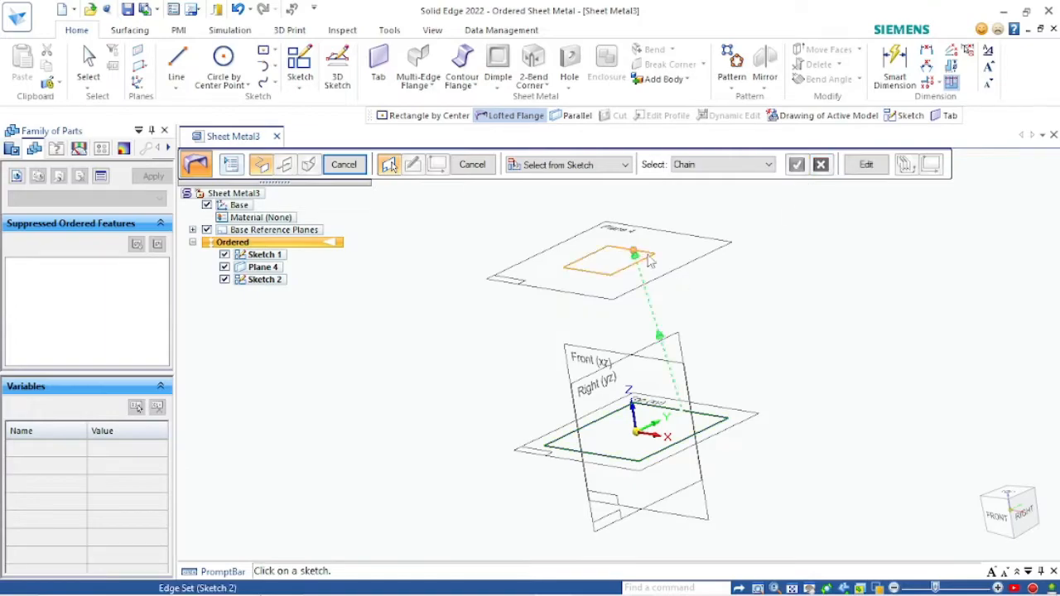
{"action": "right_click", "coordinate": [810, 337]}
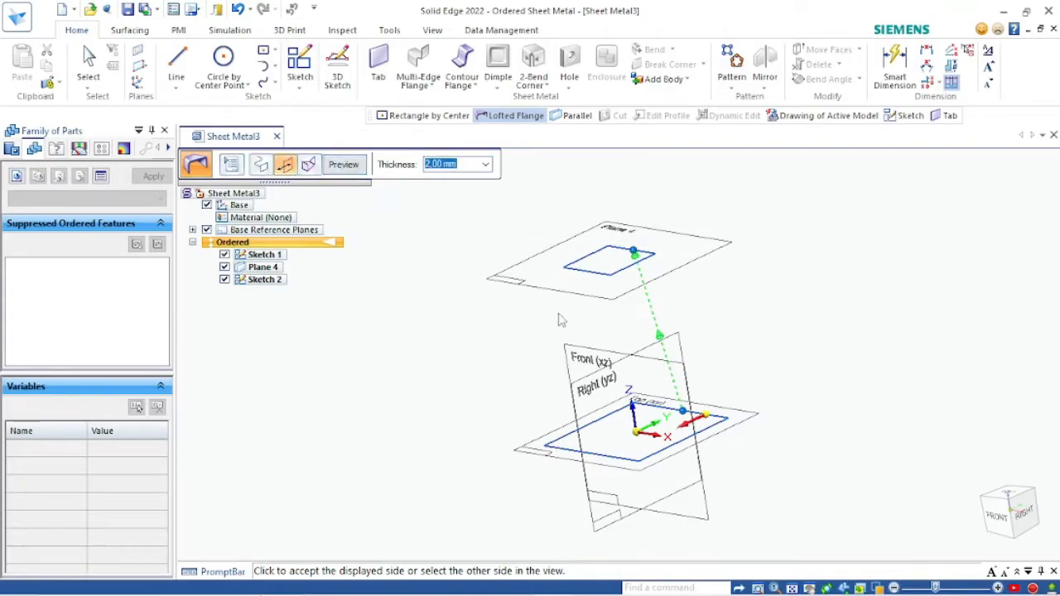
Step: Keep the preset vertex mapping, accept the thickness side at 2.00 mm, and finish the lofted flange
{"action": "left_click", "coordinate": [310, 166]}
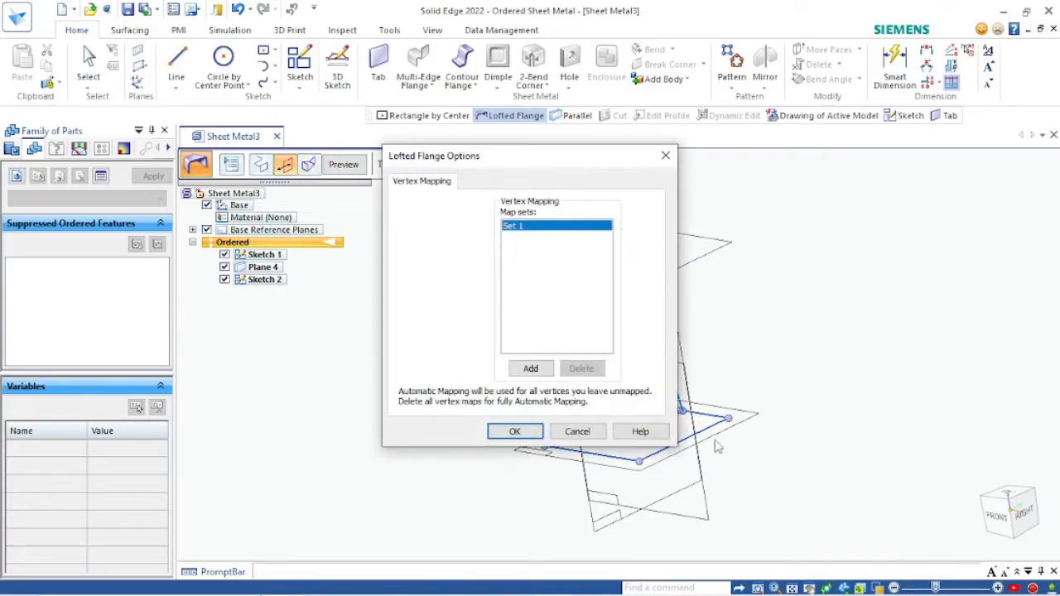
{"action": "left_click", "coordinate": [514, 432]}
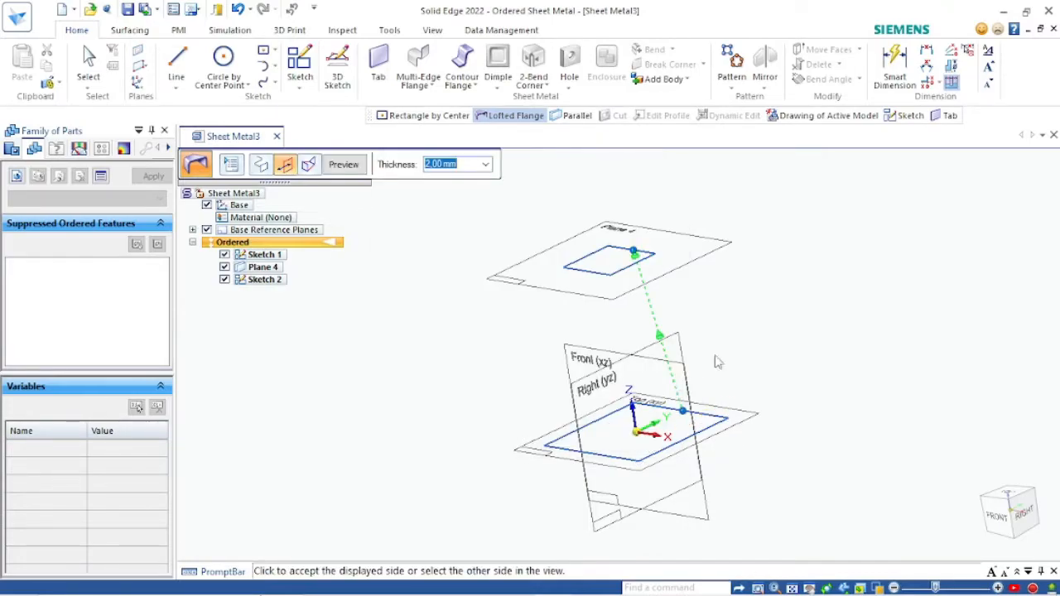
{"action": "left_click", "coordinate": [782, 347]}
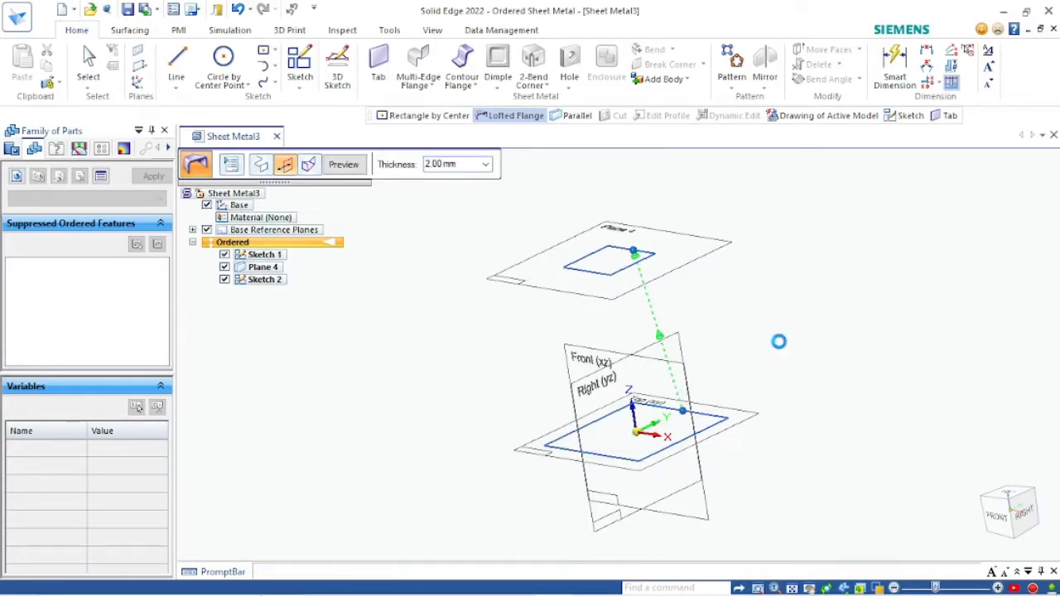
{"action": "middle_click_drag", "start_coordinate": [709, 300], "coordinate": [738, 393]}
{"action": "left_click", "coordinate": [354, 165]}
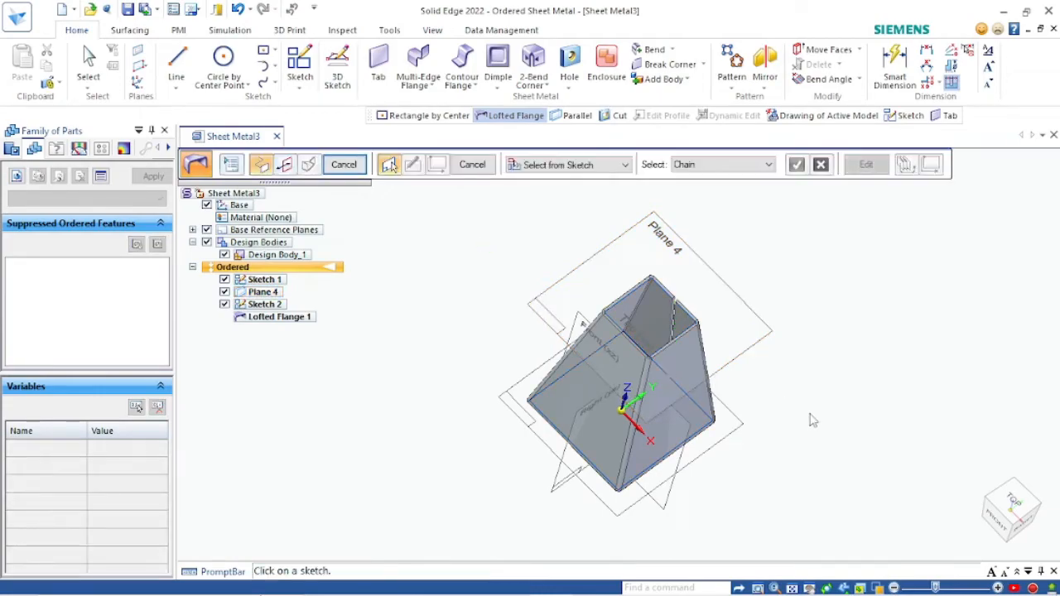
{"action": "left_click", "coordinate": [353, 165]}
Step: Start Unbend on both parts, fixing the cone's seam edge and selecting the cone's curved face as the bend
{"action": "middle_click_drag", "start_coordinate": [579, 364], "coordinate": [524, 358]}
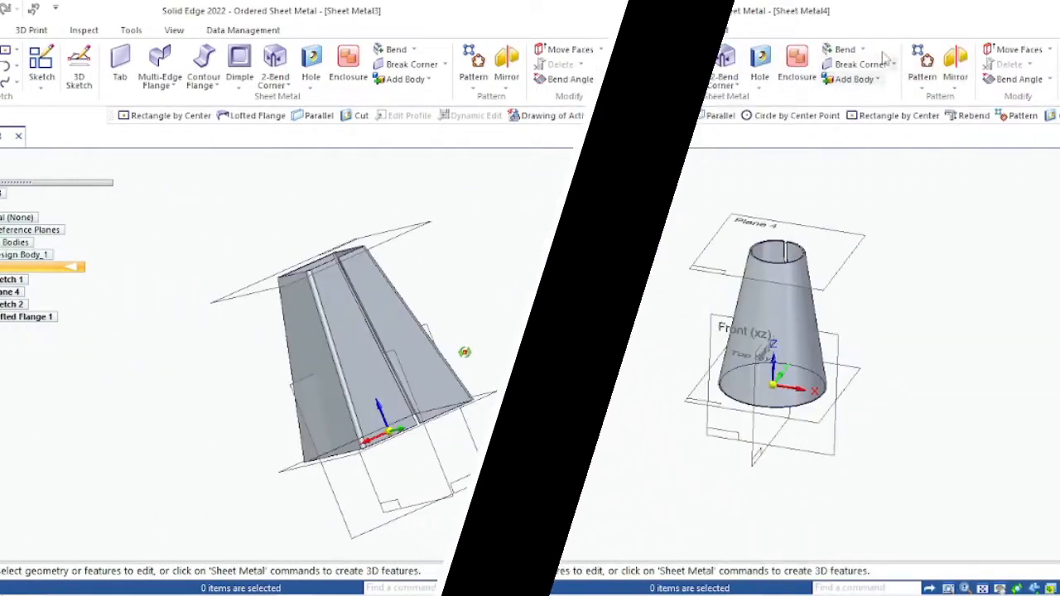
{"action": "left_click", "coordinate": [861, 49]}
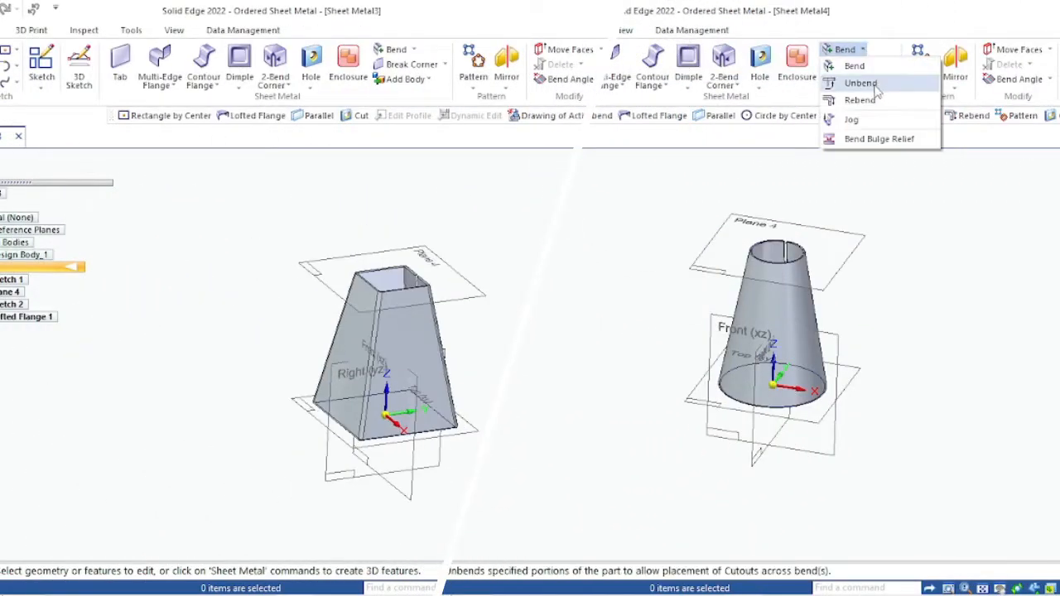
{"action": "left_click", "coordinate": [860, 83]}
{"action": "middle_click_drag", "start_coordinate": [903, 336], "coordinate": [819, 389]}
{"action": "middle_click_drag", "start_coordinate": [416, 280], "coordinate": [530, 272]}
{"action": "key", "text": "ctrl+i"}
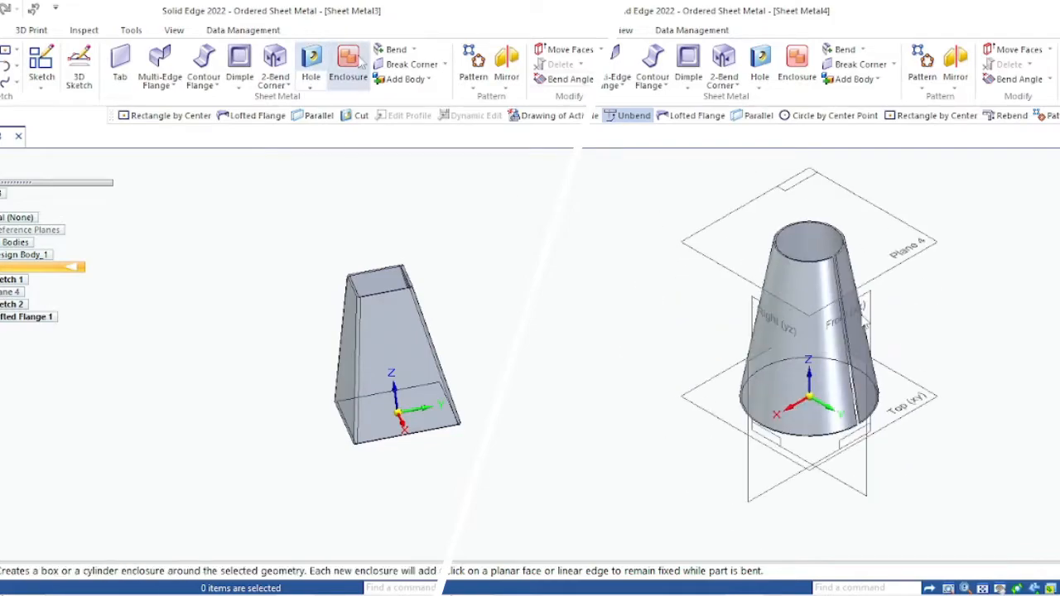
{"action": "scroll", "coordinate": [774, 356], "scroll_direction": "up", "scroll_amount": 3}
{"action": "left_click", "coordinate": [396, 49]}
{"action": "left_click", "coordinate": [419, 82]}
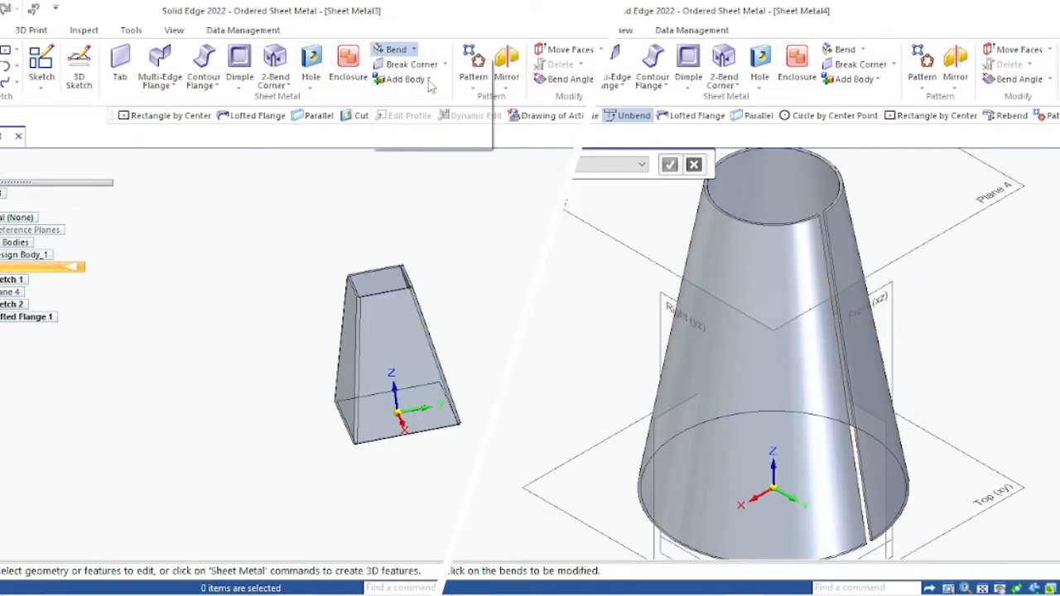
{"action": "middle_click_drag", "start_coordinate": [515, 344], "coordinate": [421, 366]}
{"action": "left_click", "coordinate": [815, 290]}
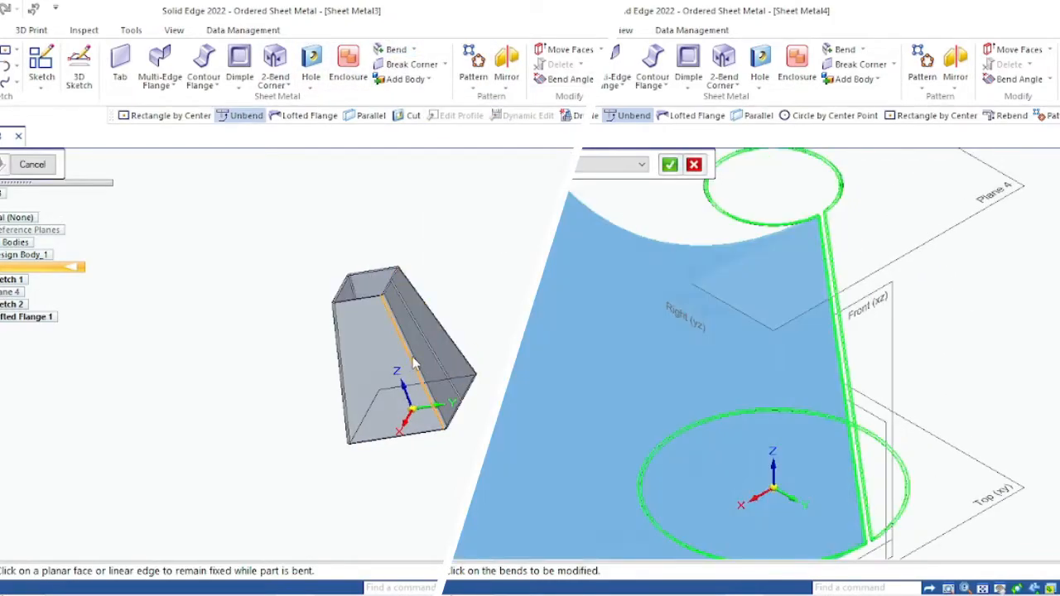
Step: Accept the cone's unbend, and unbend a single corner bend of the square part with that bend's edge held fixed
{"action": "scroll", "coordinate": [415, 362], "scroll_direction": "up", "scroll_amount": 3}
{"action": "left_click", "coordinate": [414, 361]}
{"action": "left_click", "coordinate": [672, 169]}
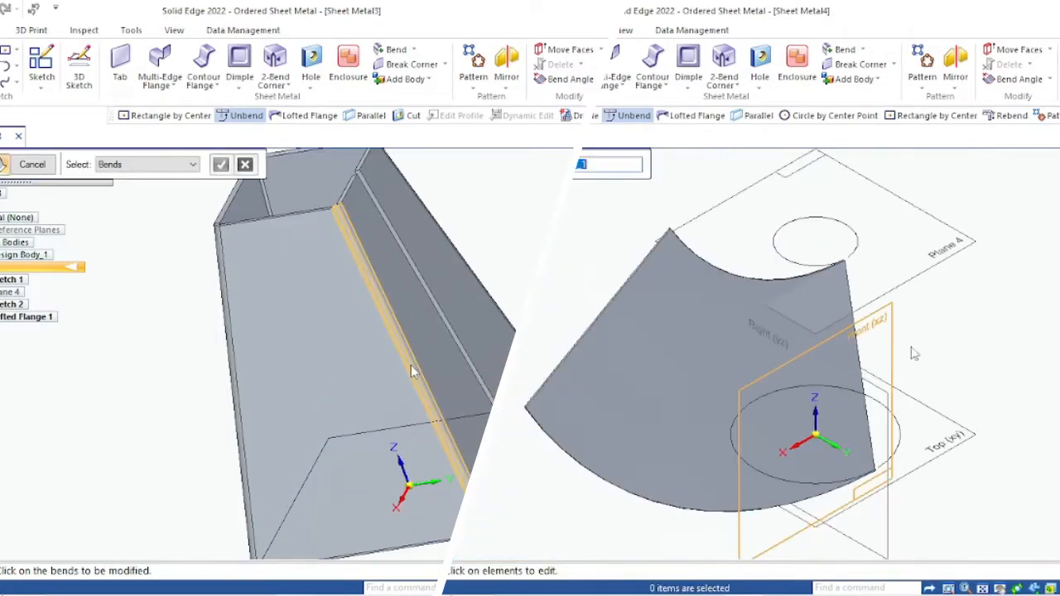
{"action": "left_click", "coordinate": [412, 371]}
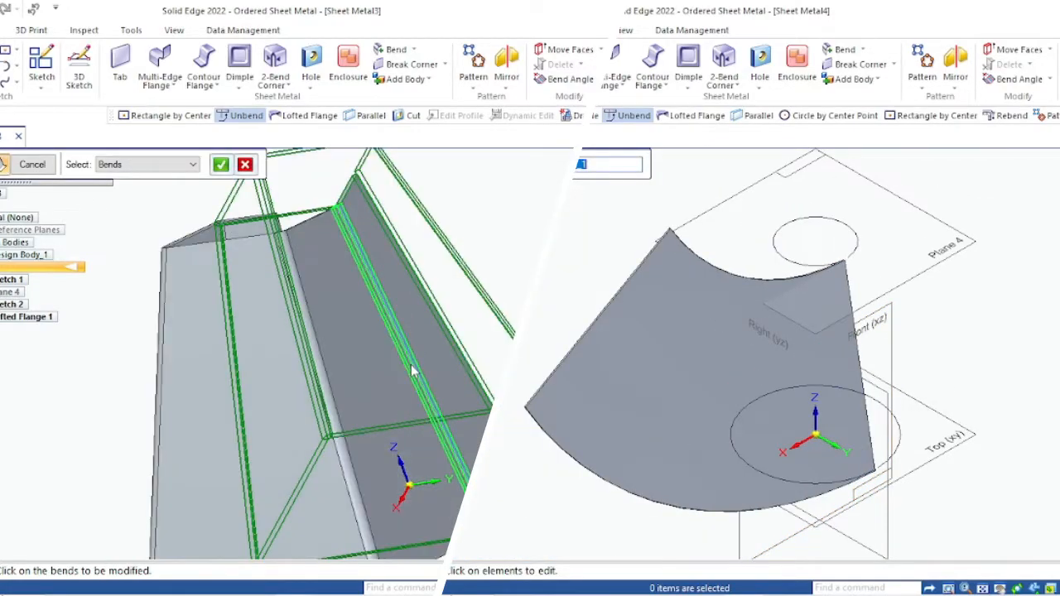
{"action": "left_click", "coordinate": [220, 164]}
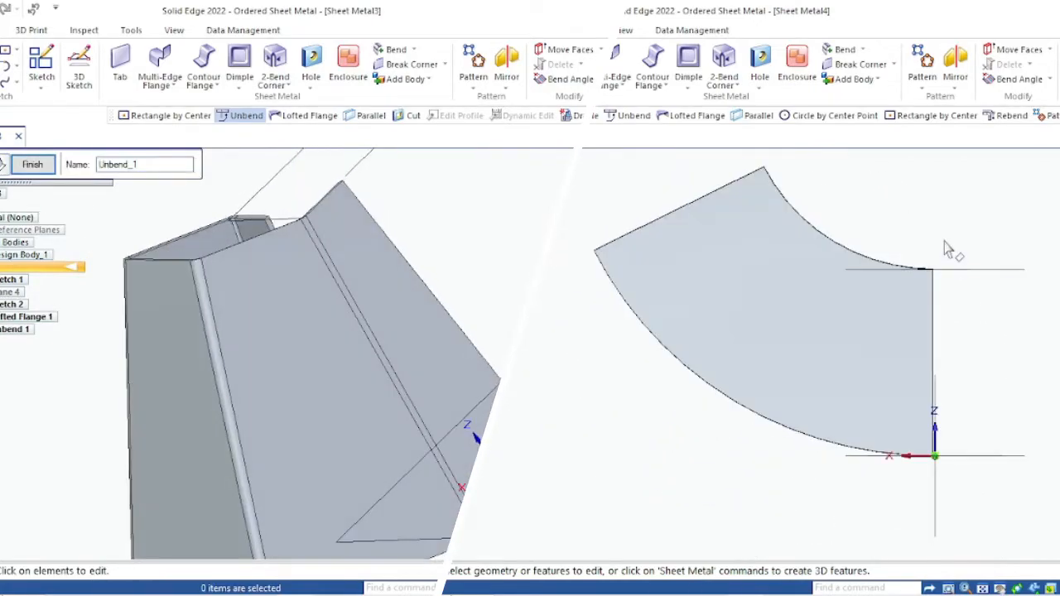
Step: Start a hole on the flattened cone's face, and fix the adjoining face of the square part for a second Unbend
{"action": "left_click", "coordinate": [922, 76]}
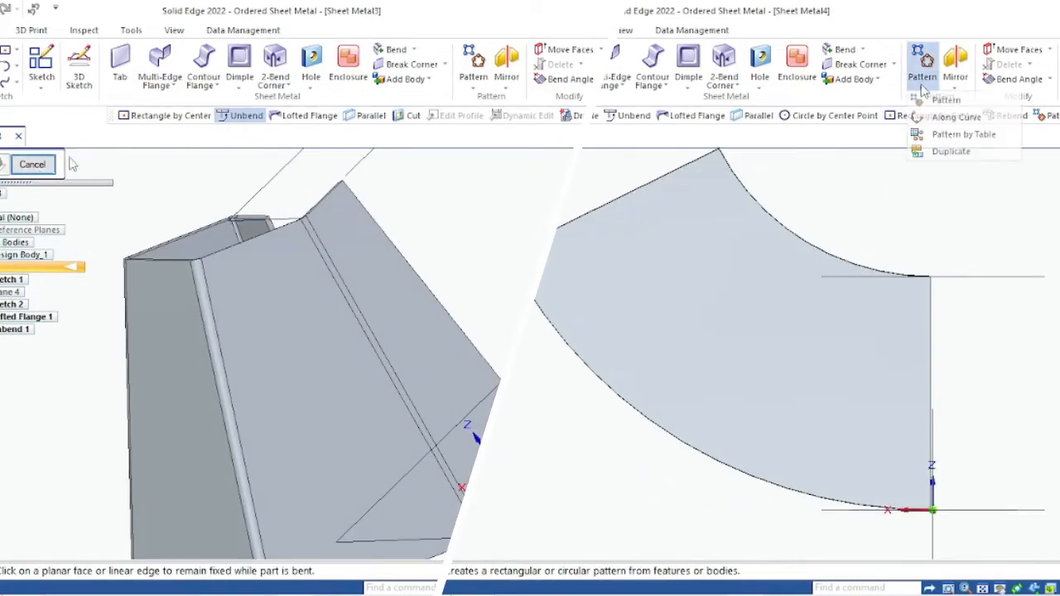
{"action": "left_click", "coordinate": [759, 88]}
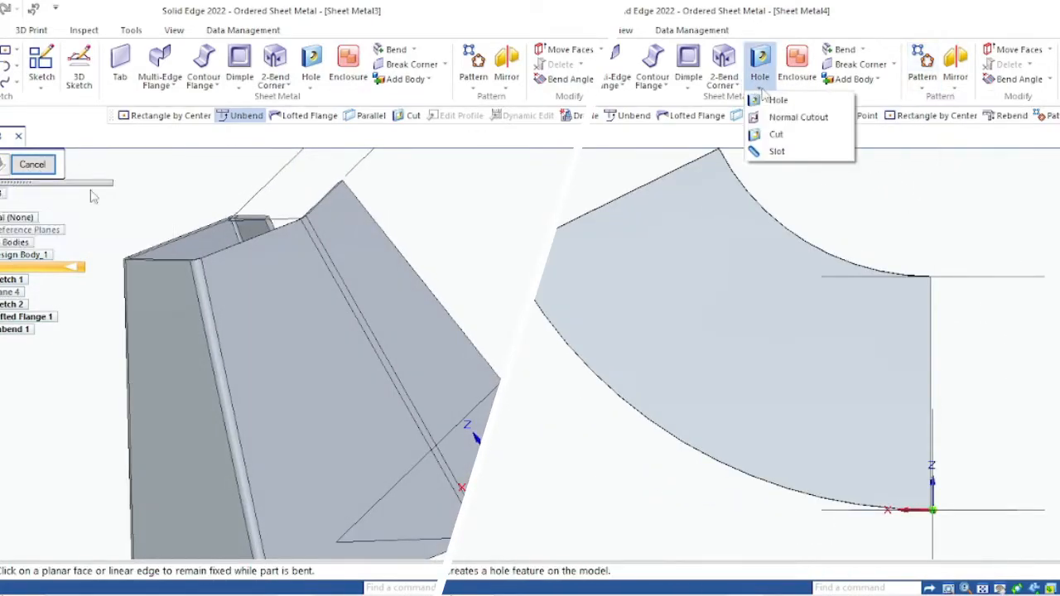
{"action": "left_click", "coordinate": [770, 100]}
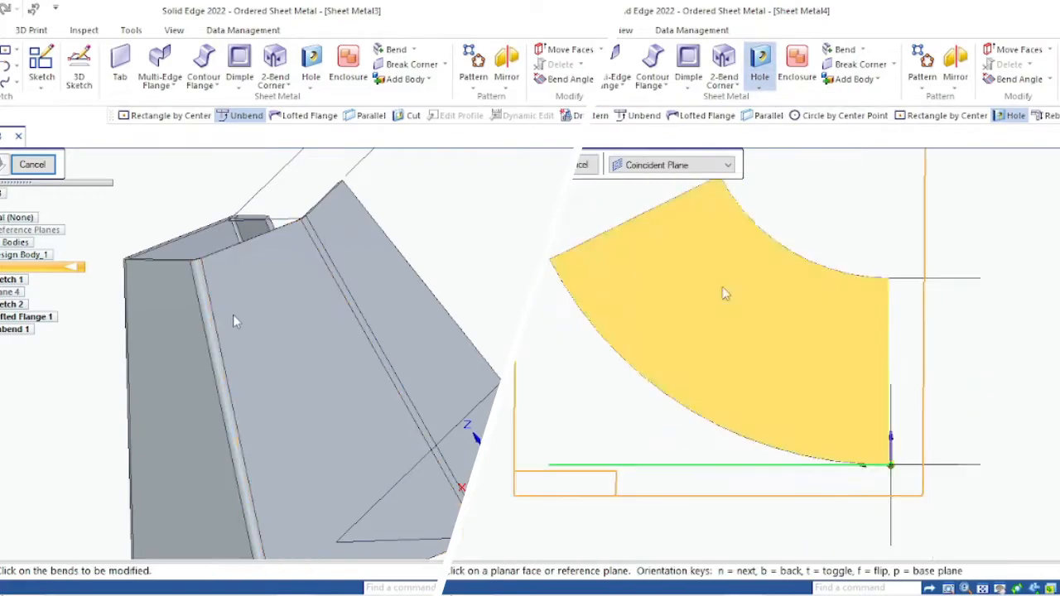
{"action": "left_click", "coordinate": [232, 313]}
{"action": "left_click", "coordinate": [723, 293]}
Step: Unbend all remaining bends of the square part, and abandon the stray circles in the cone's hole sketch
{"action": "left_click", "coordinate": [135, 165]}
{"action": "scroll", "coordinate": [767, 289], "scroll_direction": "down", "scroll_amount": 4}
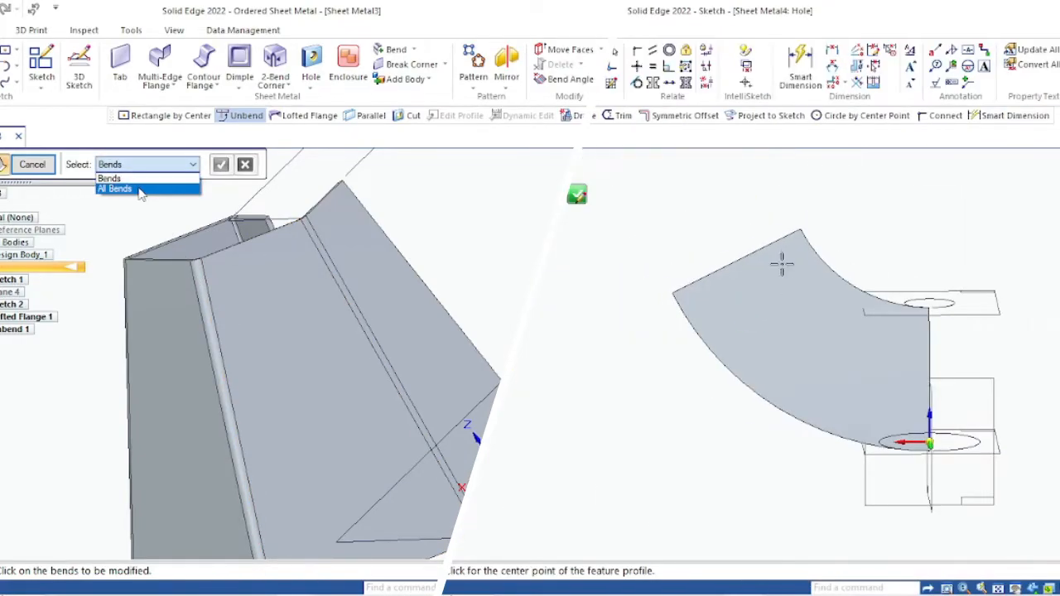
{"action": "left_click", "coordinate": [140, 190]}
{"action": "left_click", "coordinate": [204, 287]}
{"action": "right_click", "coordinate": [204, 293]}
{"action": "scroll", "coordinate": [783, 261], "scroll_direction": "up", "scroll_amount": 5}
{"action": "scroll", "coordinate": [214, 275], "scroll_direction": "down", "scroll_amount": 4}
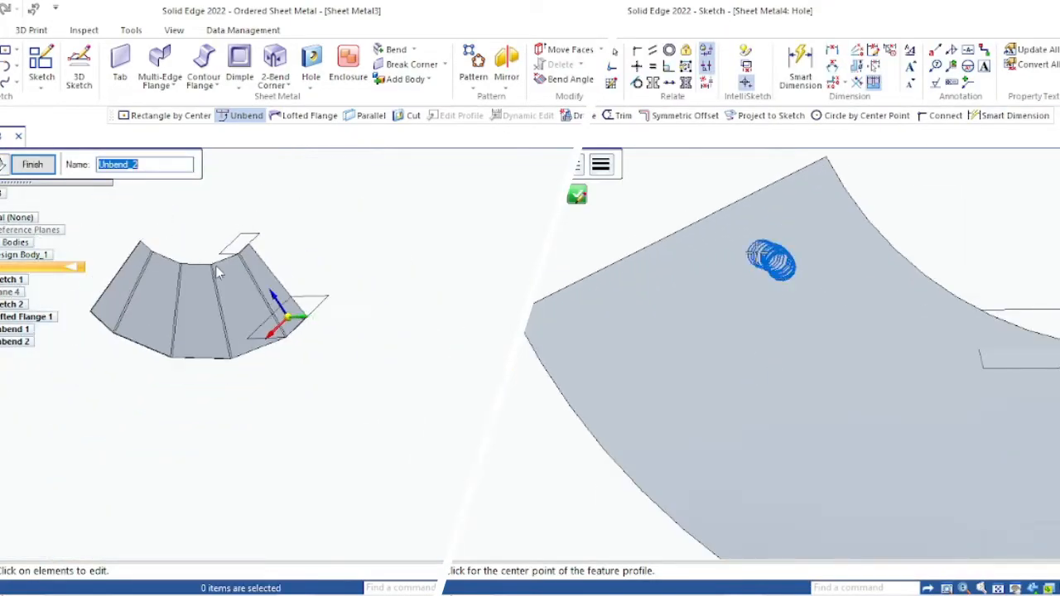
{"action": "left_click", "coordinate": [51, 171]}
{"action": "middle_click_drag", "start_coordinate": [172, 294], "coordinate": [331, 278]}
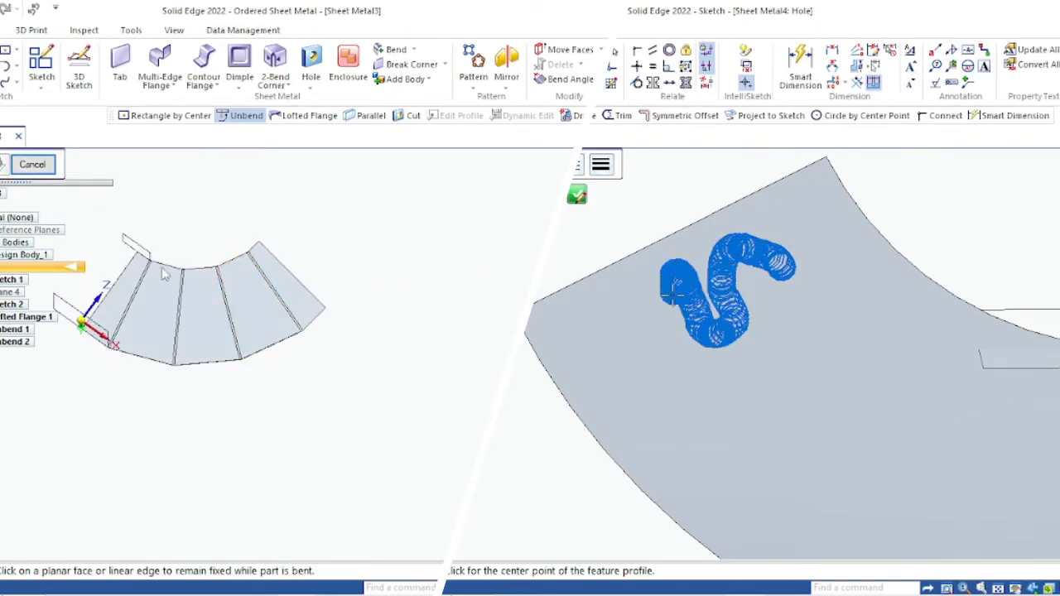
{"action": "key", "text": "Escape"}
{"action": "left_click", "coordinate": [33, 168]}
Step: Create a hole near the outer corner of the flattened cone, and select the square part's middle panel as its hole plane
{"action": "scroll", "coordinate": [182, 312], "scroll_direction": "up", "scroll_amount": 4}
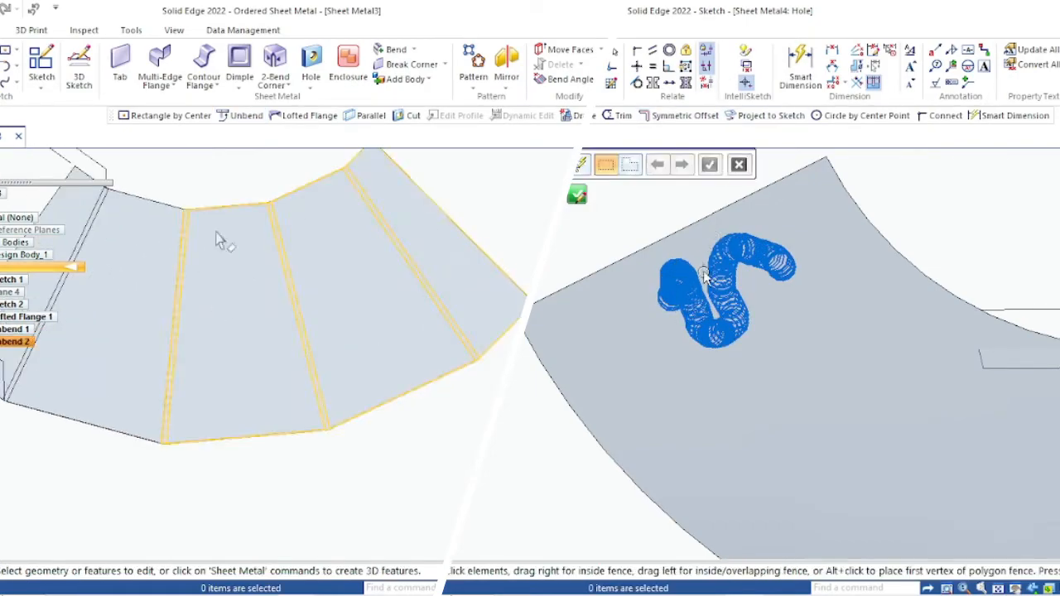
{"action": "key", "text": "ctrl+f"}
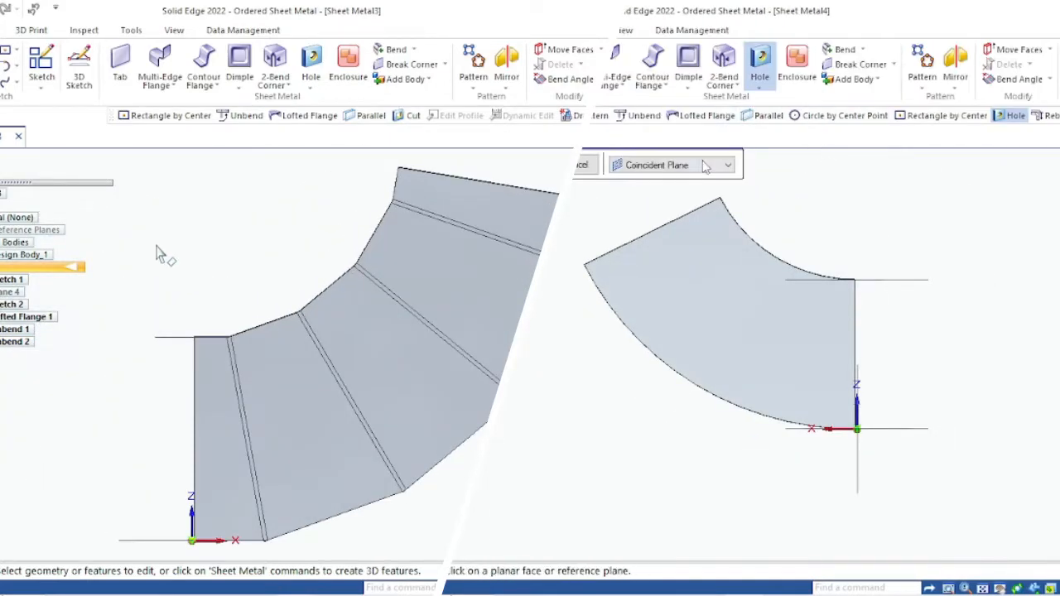
{"action": "left_click", "coordinate": [762, 65]}
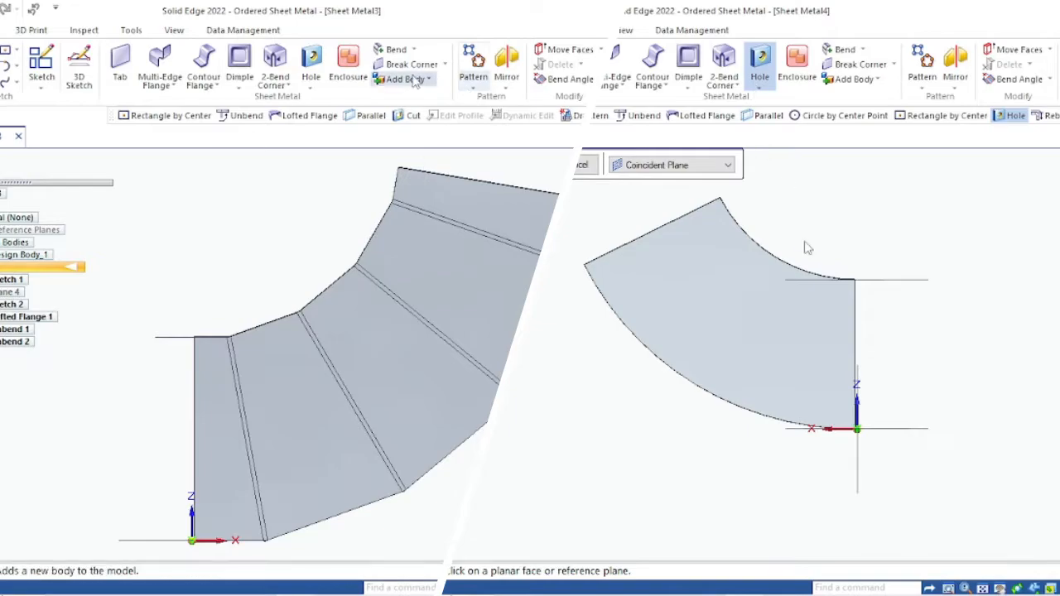
{"action": "left_click", "coordinate": [725, 292]}
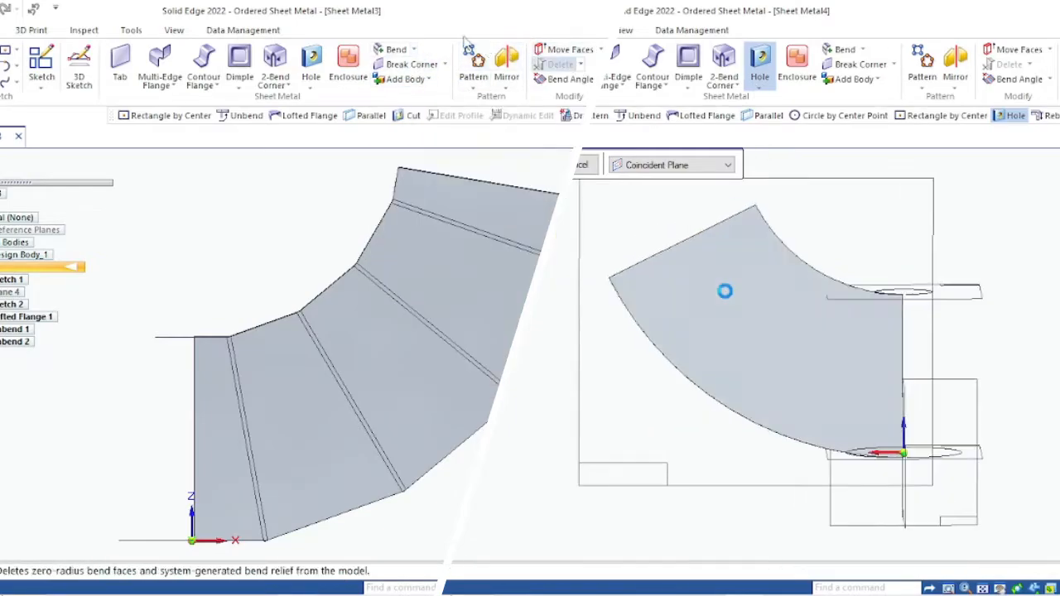
{"action": "left_click", "coordinate": [313, 67]}
{"action": "scroll", "coordinate": [742, 270], "scroll_direction": "up", "scroll_amount": 3}
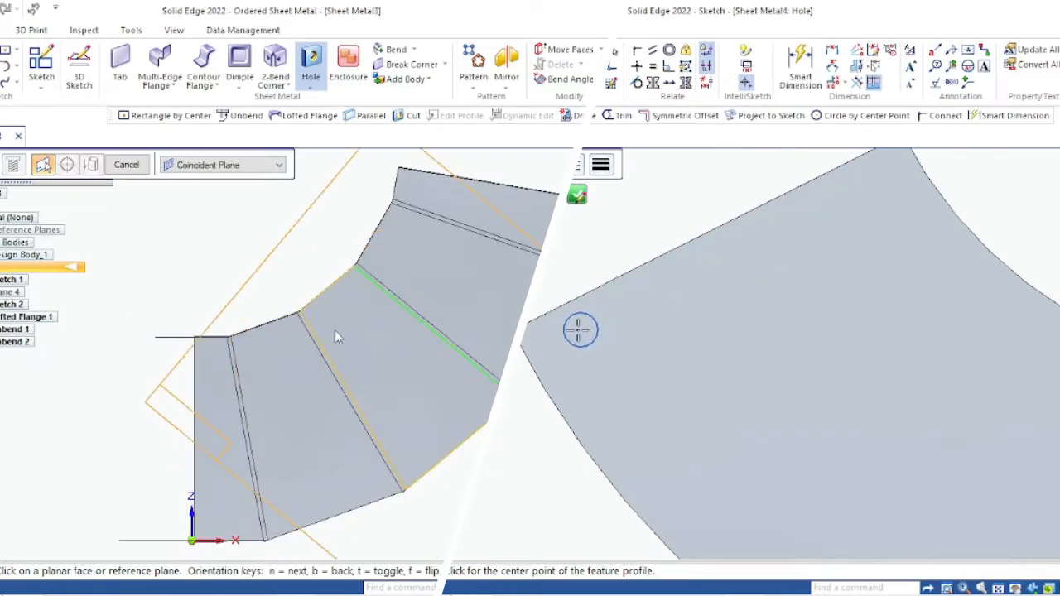
{"action": "left_click", "coordinate": [565, 341]}
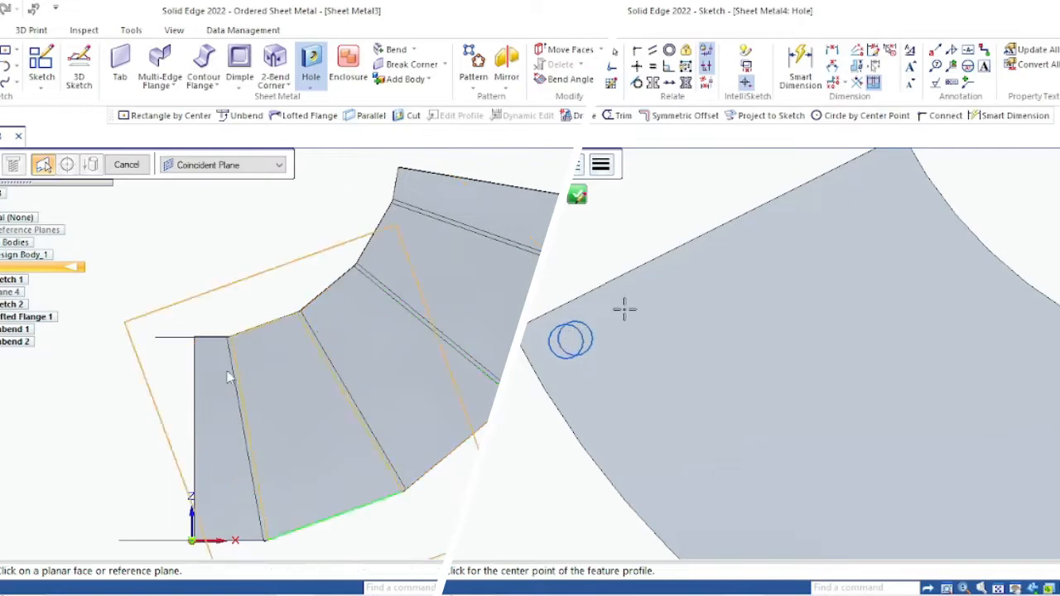
{"action": "left_click", "coordinate": [337, 323]}
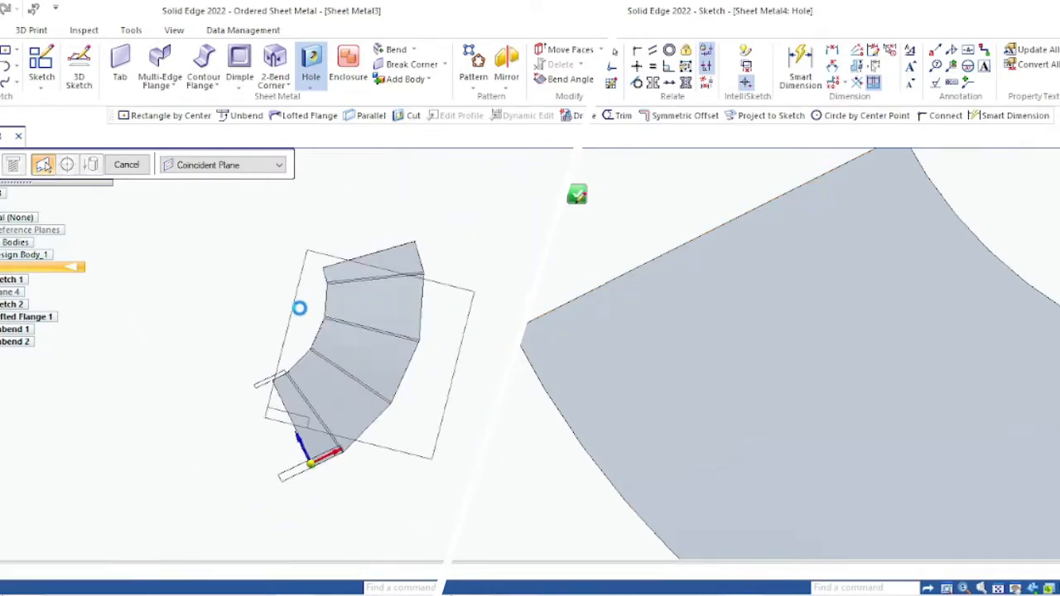
{"action": "scroll", "coordinate": [317, 348], "scroll_direction": "up", "scroll_amount": 5}
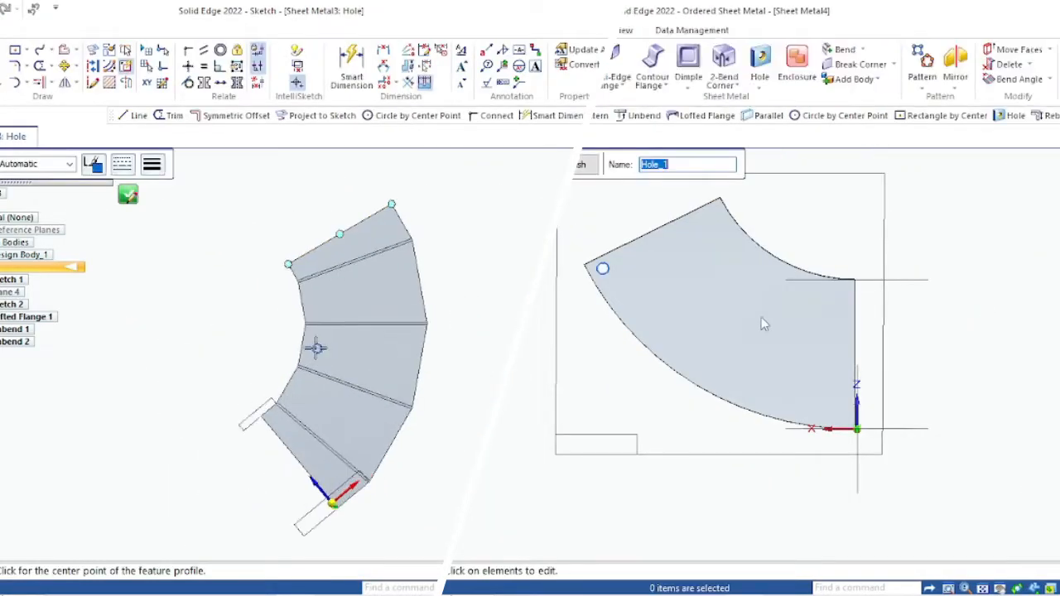
{"action": "left_click", "coordinate": [582, 165]}
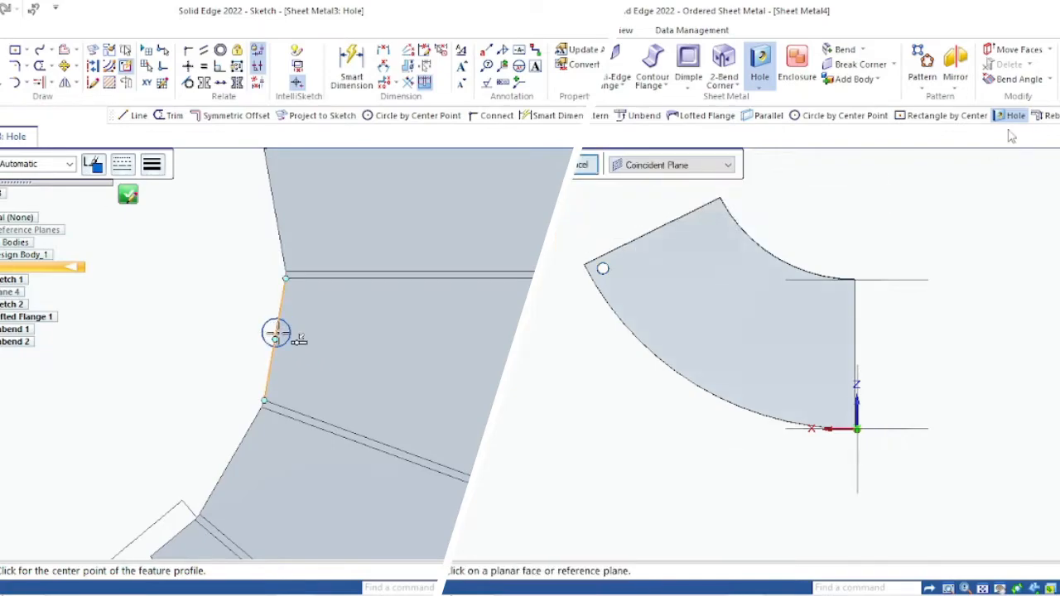
Step: Complete the hole near the inner edge of the square part's middle panel, and select the cone's hole for an Along Curve pattern
{"action": "left_click", "coordinate": [922, 76]}
{"action": "left_click", "coordinate": [936, 119]}
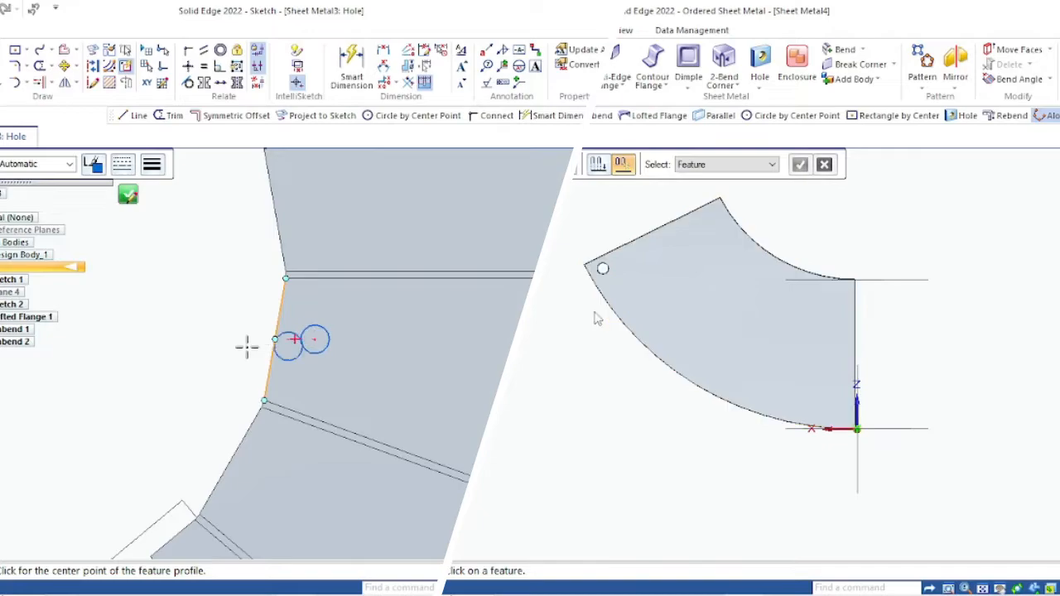
{"action": "scroll", "coordinate": [594, 319], "scroll_direction": "up", "scroll_amount": 3}
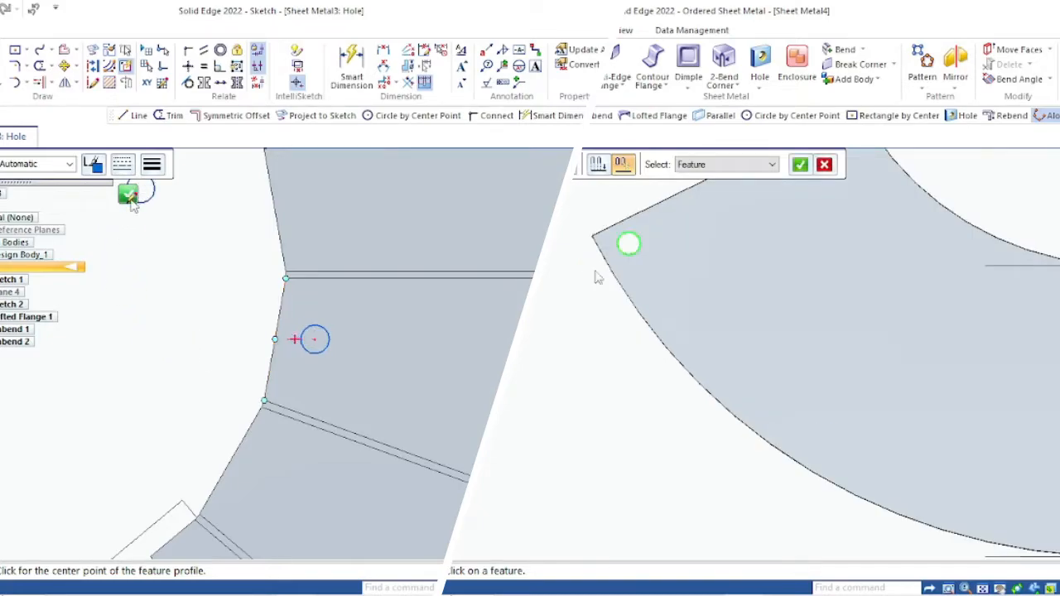
{"action": "left_click", "coordinate": [127, 195]}
{"action": "left_click", "coordinate": [800, 164]}
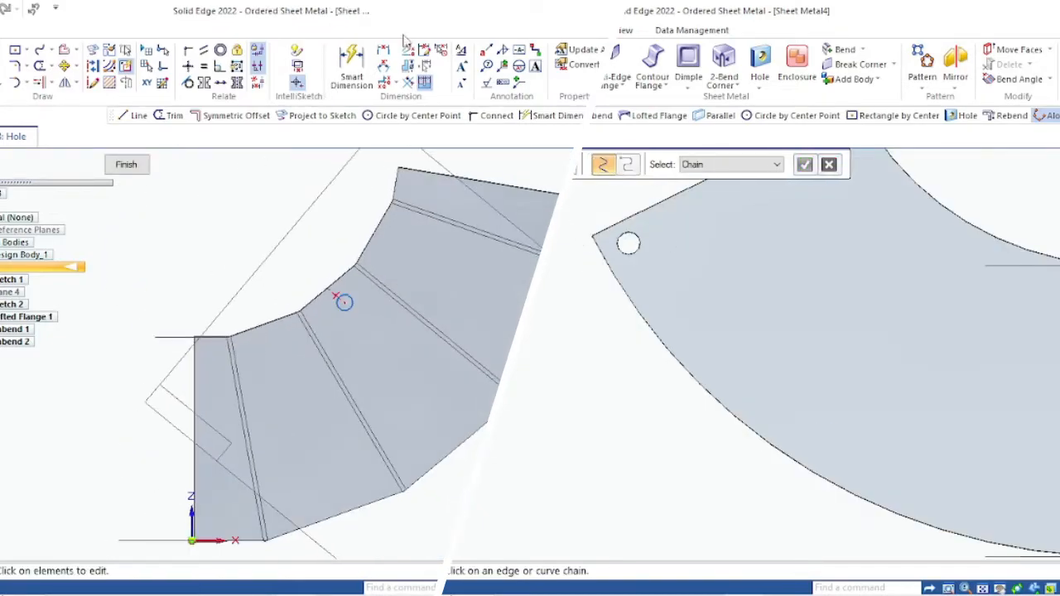
{"action": "left_click", "coordinate": [126, 164]}
{"action": "left_click", "coordinate": [121, 162]}
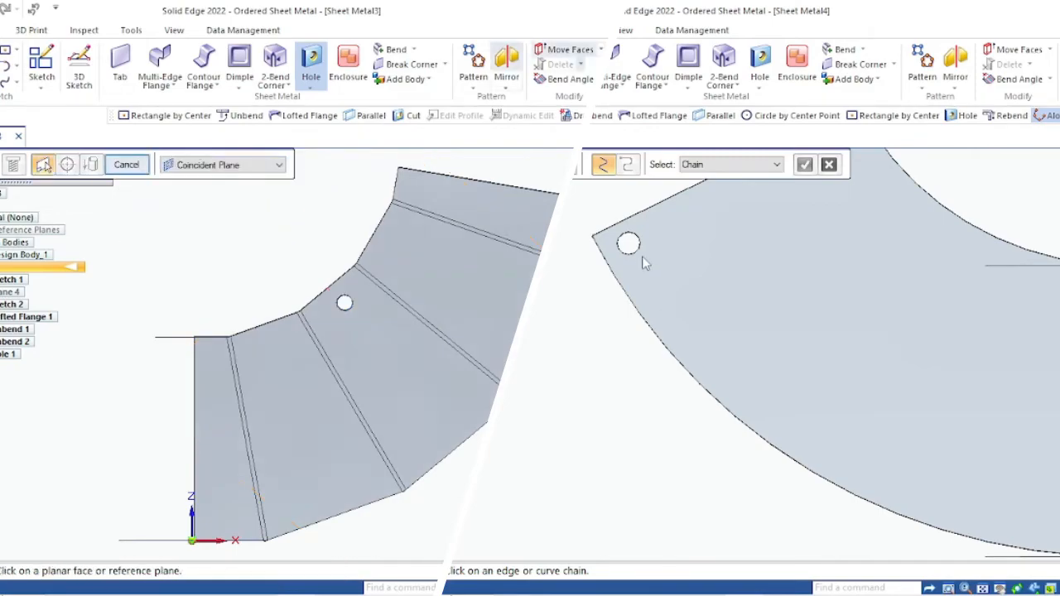
{"action": "left_click", "coordinate": [139, 164]}
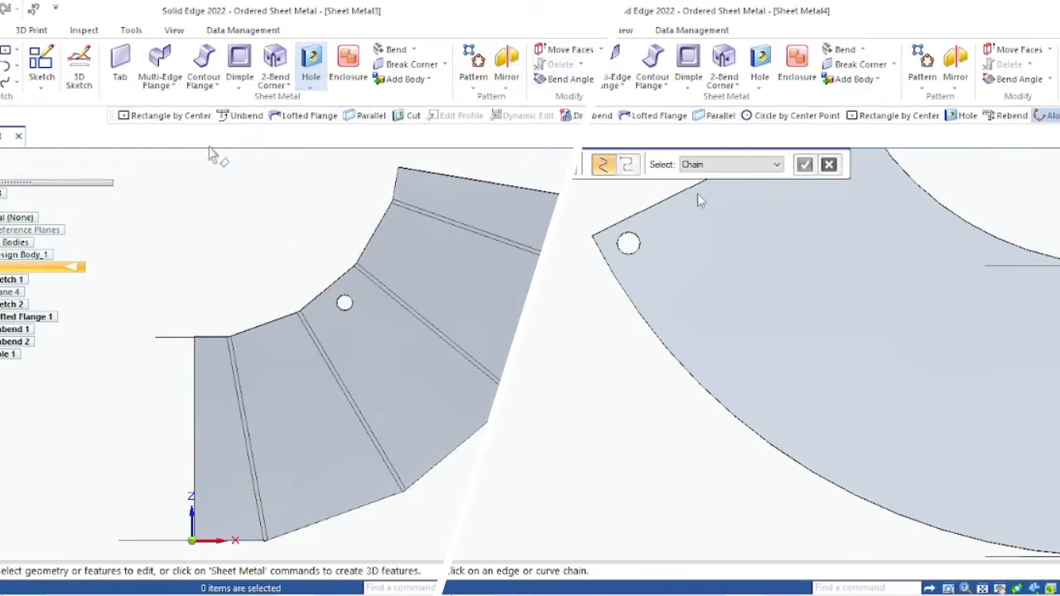
Step: Choose the square part's hole and panel for a rectangular pattern, and sketch a curve from the cone's hole along its outer edge
{"action": "left_click", "coordinate": [473, 80]}
{"action": "left_click", "coordinate": [488, 101]}
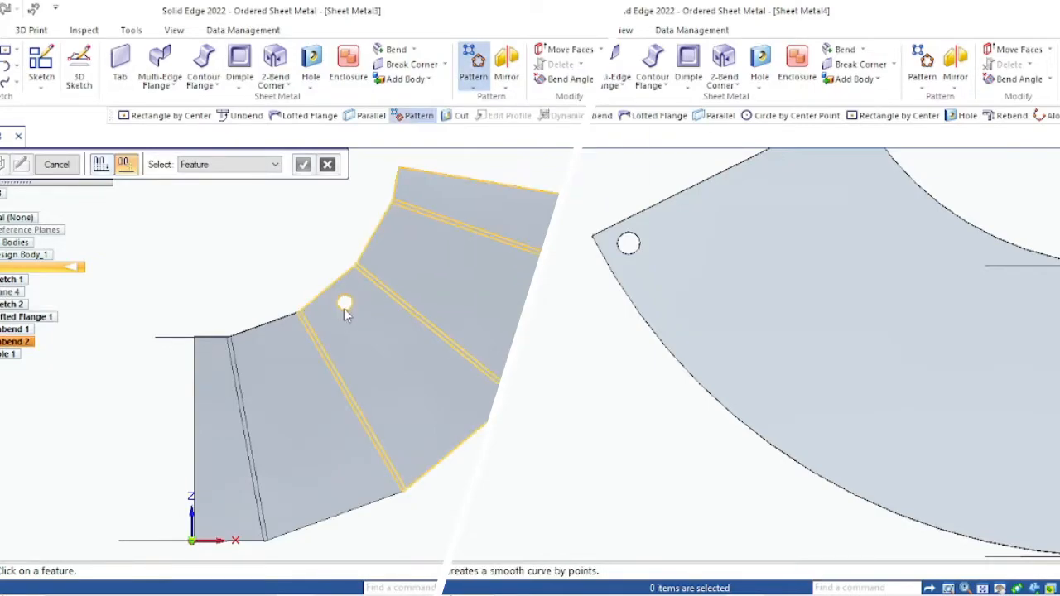
{"action": "scroll", "coordinate": [605, 226], "scroll_direction": "down", "scroll_amount": 3}
{"action": "left_click", "coordinate": [634, 245]}
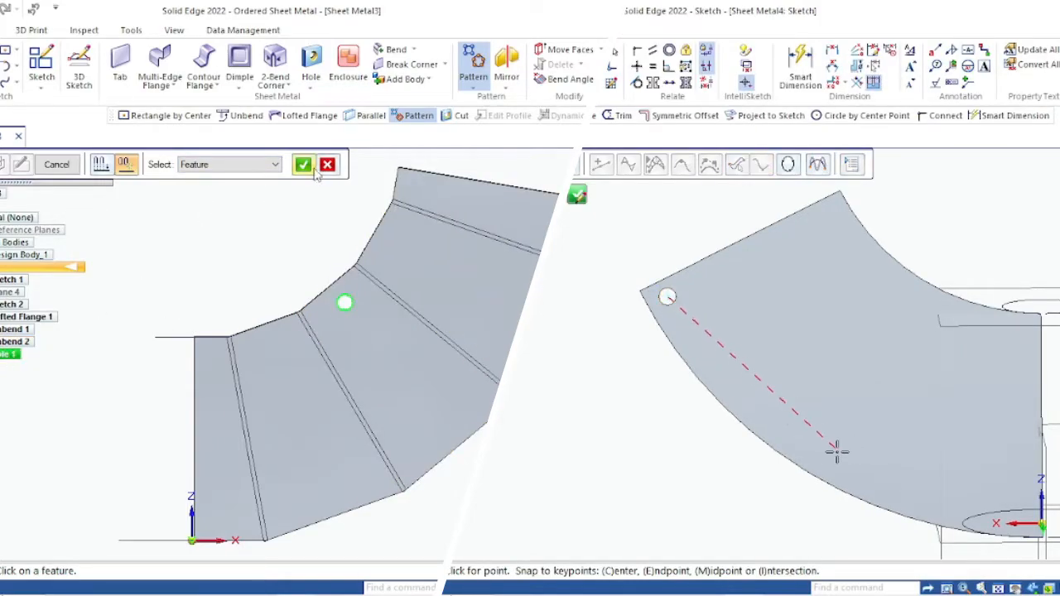
{"action": "left_click", "coordinate": [313, 166]}
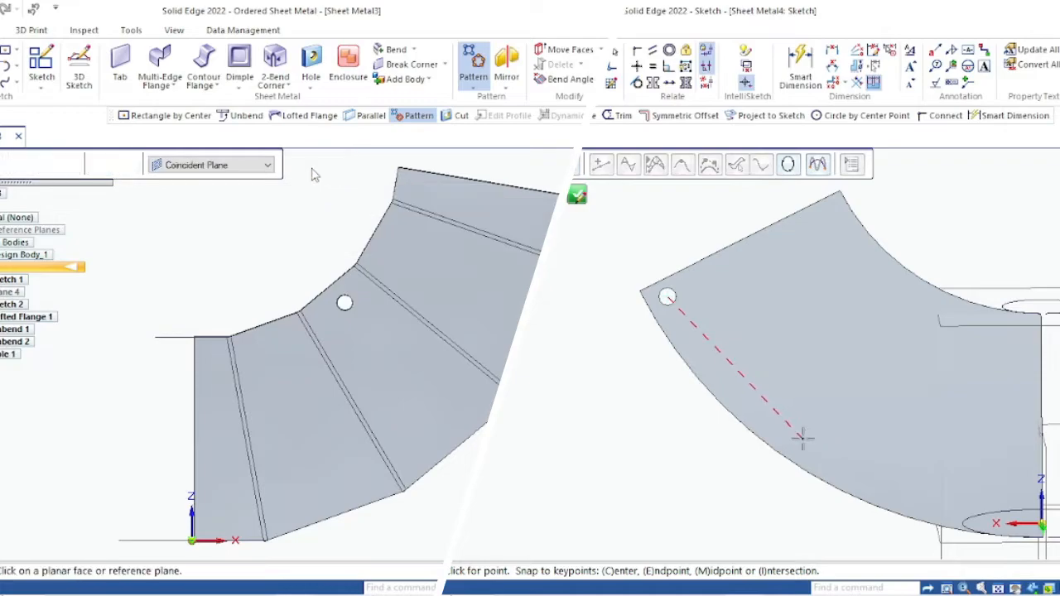
{"action": "left_click", "coordinate": [372, 366]}
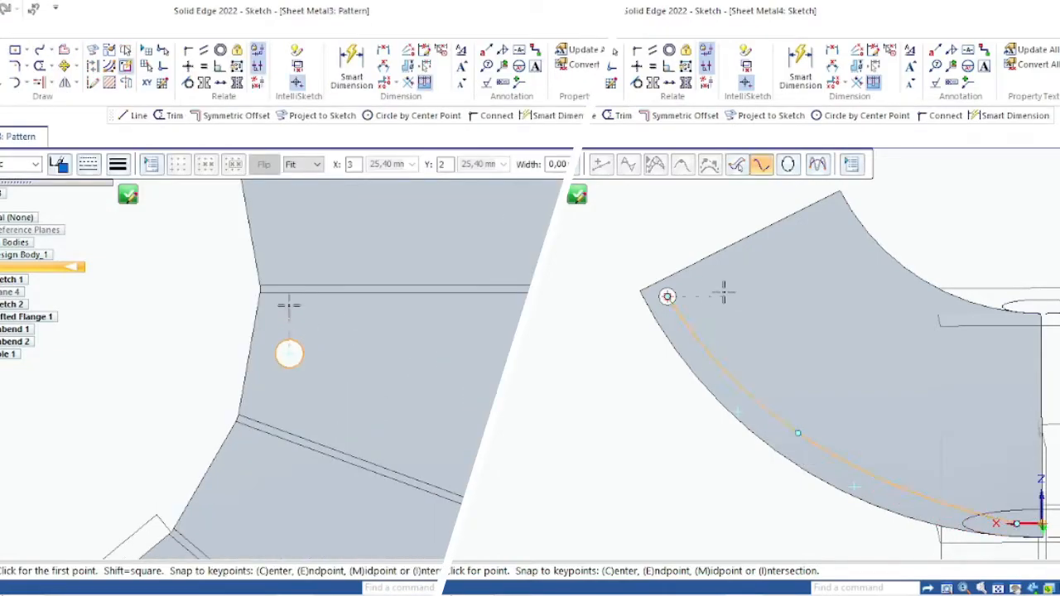
{"action": "scroll", "coordinate": [293, 315], "scroll_direction": "down", "scroll_amount": 2}
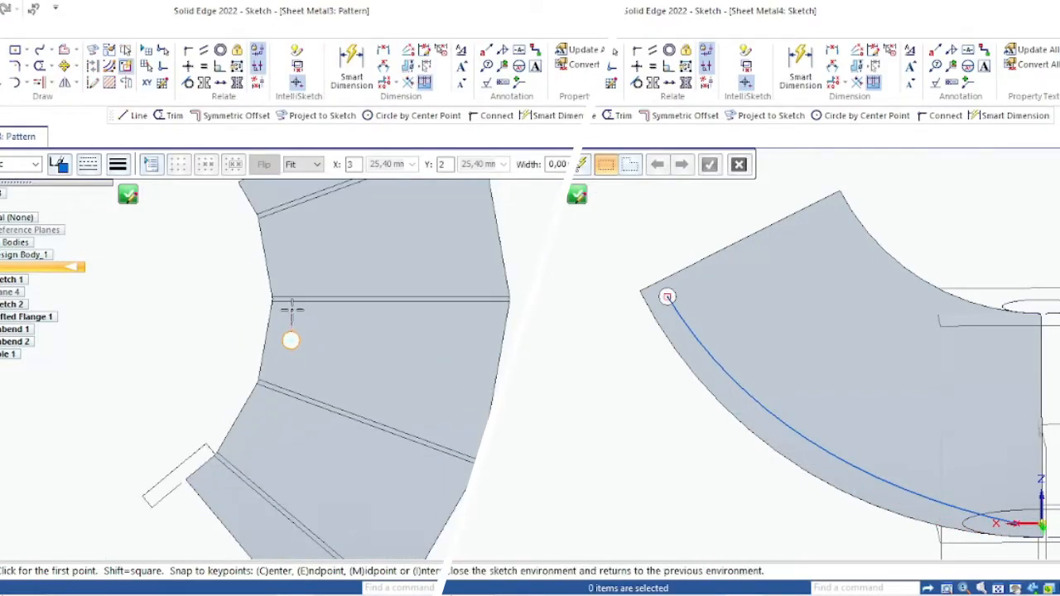
Step: Draw a pattern rectangle about 83 by 105 mm on the square part, and select the cone's hole for an Along Curve pattern
{"action": "left_click", "coordinate": [295, 313]}
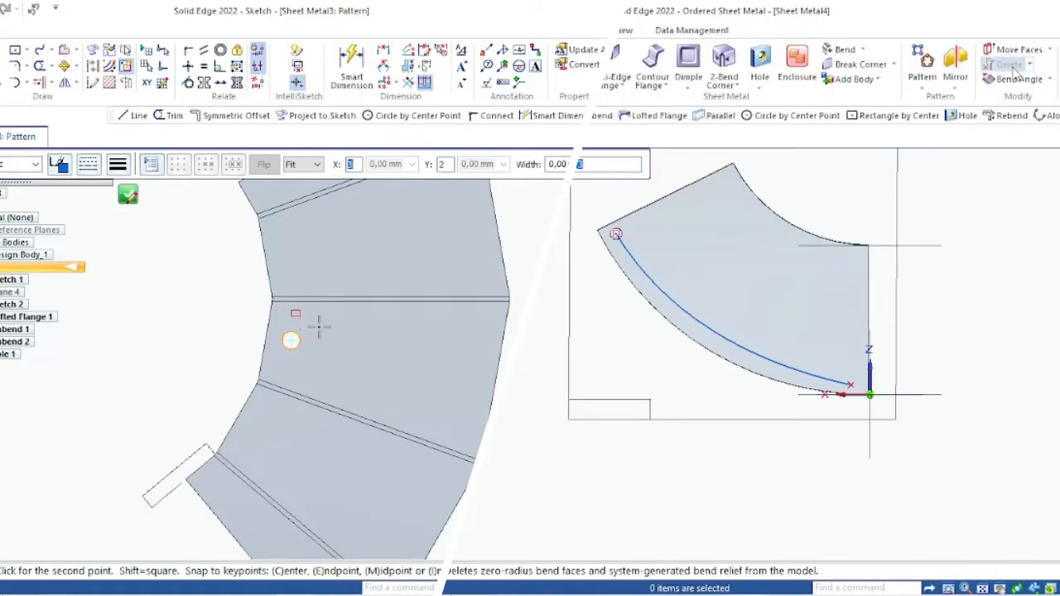
{"action": "left_click", "coordinate": [922, 83]}
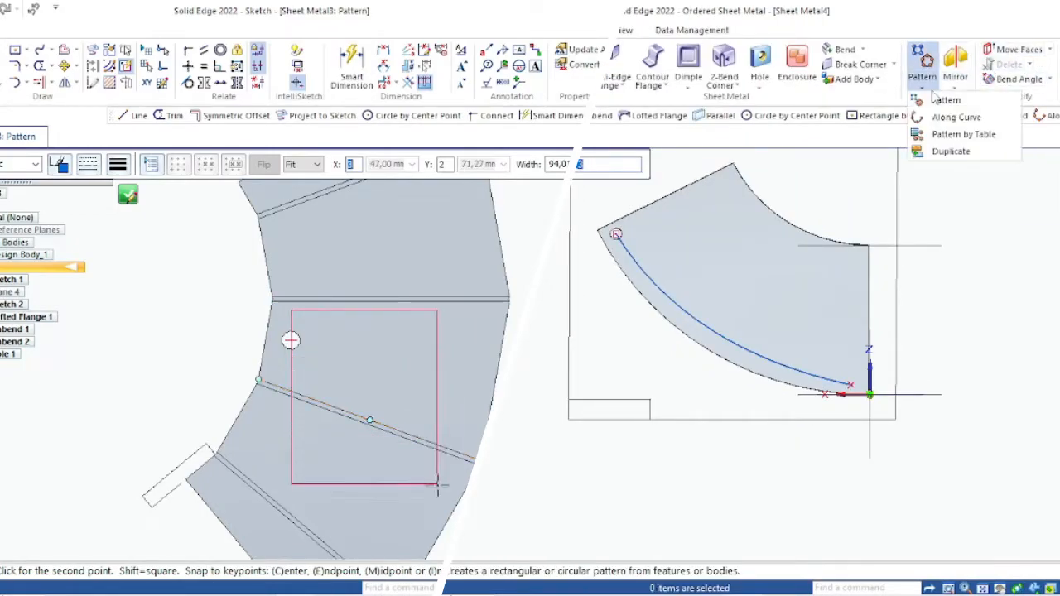
{"action": "left_click", "coordinate": [955, 117]}
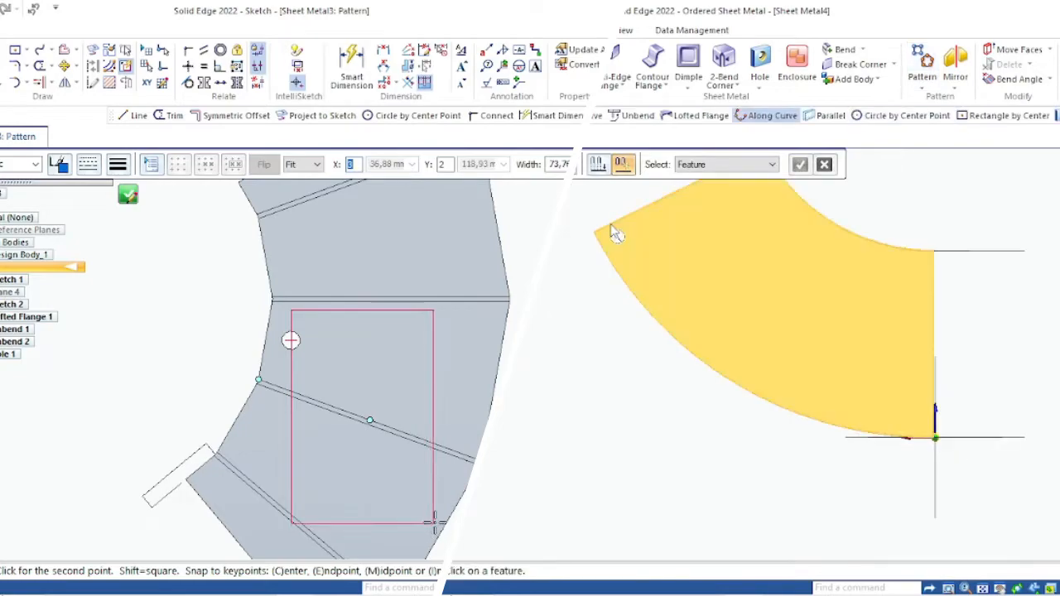
{"action": "scroll", "coordinate": [614, 233], "scroll_direction": "up", "scroll_amount": 2}
{"action": "left_click", "coordinate": [443, 500]}
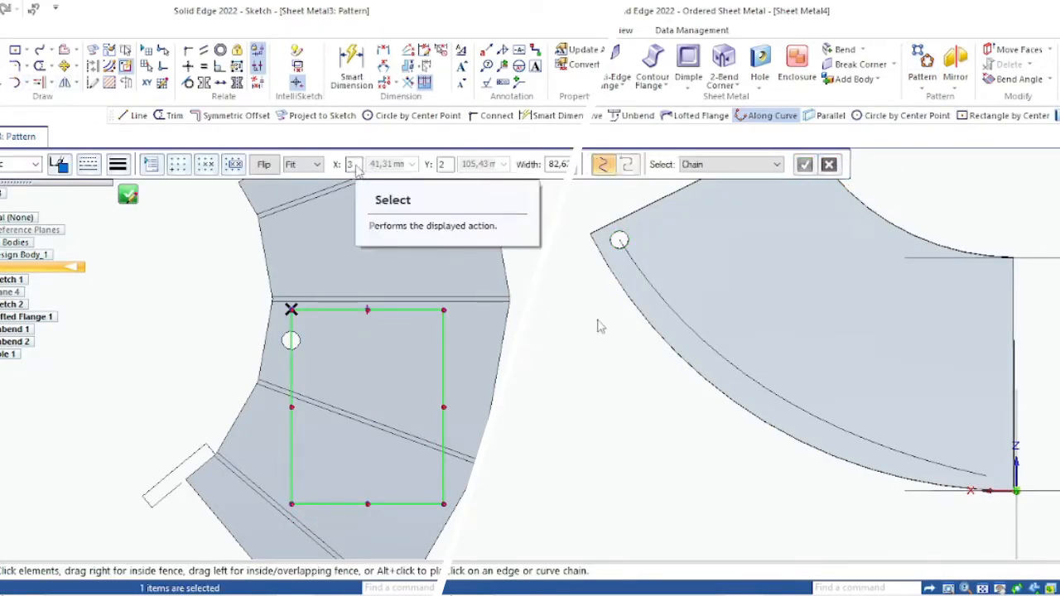
Step: Set the rectangular pattern to 5 by 4 occurrences, and run the cone's pattern along the sketched curve, anchored at the hole
{"action": "type", "text": "5"}
{"action": "right_click", "coordinate": [697, 291]}
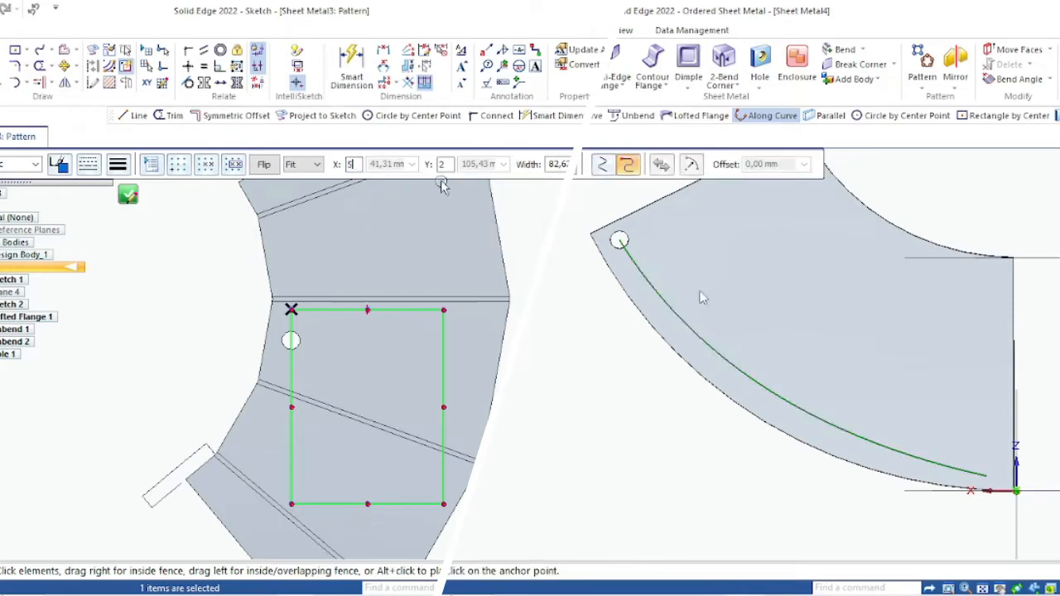
{"action": "left_click_drag", "start_coordinate": [447, 164], "coordinate": [439, 164]}
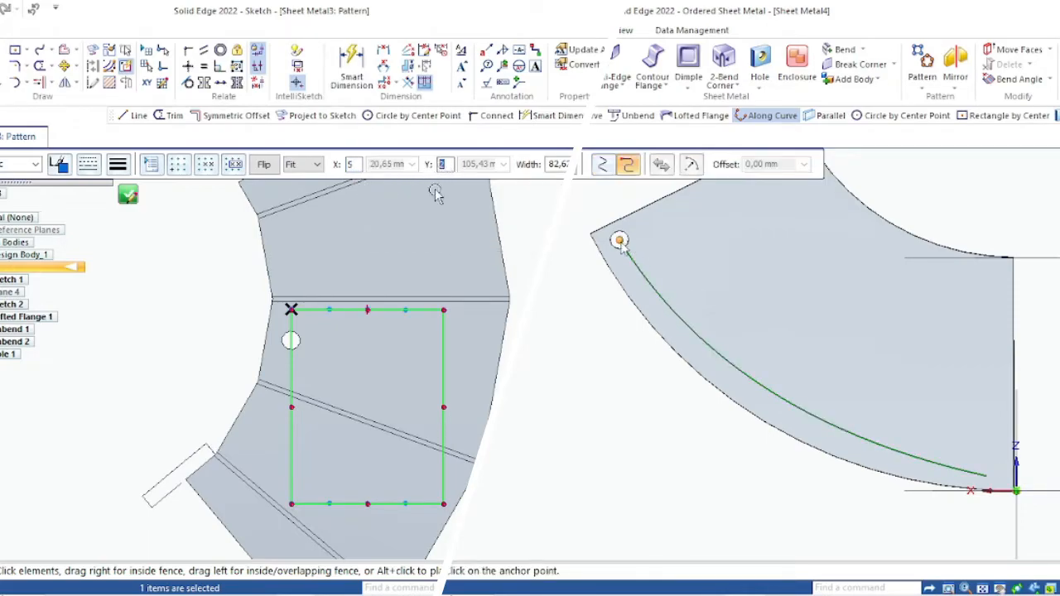
{"action": "left_click", "coordinate": [619, 242]}
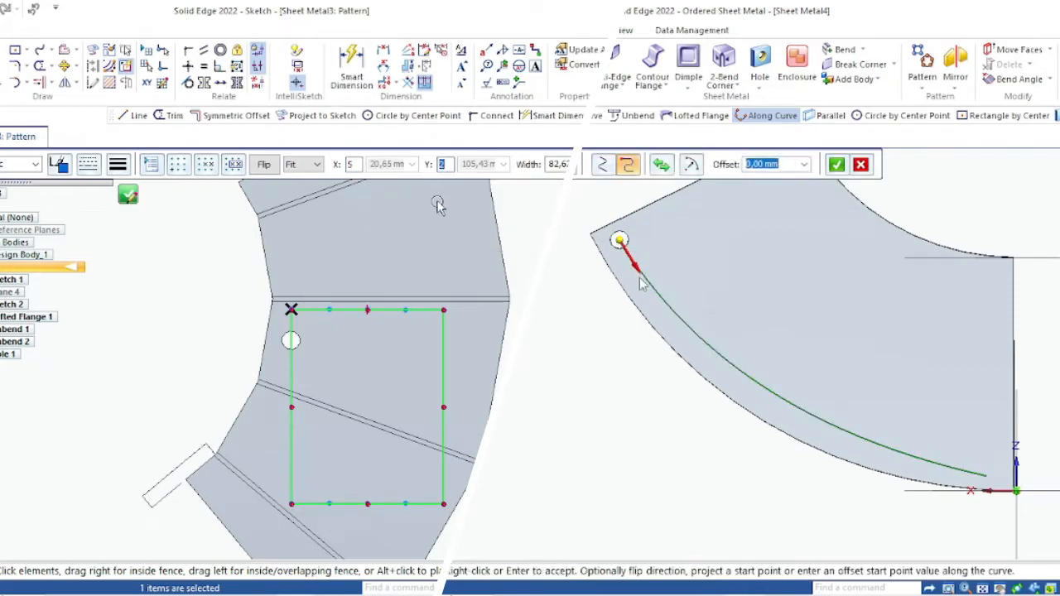
{"action": "right_click", "coordinate": [731, 285]}
{"action": "scroll", "coordinate": [807, 339], "scroll_direction": "down", "scroll_amount": 2}
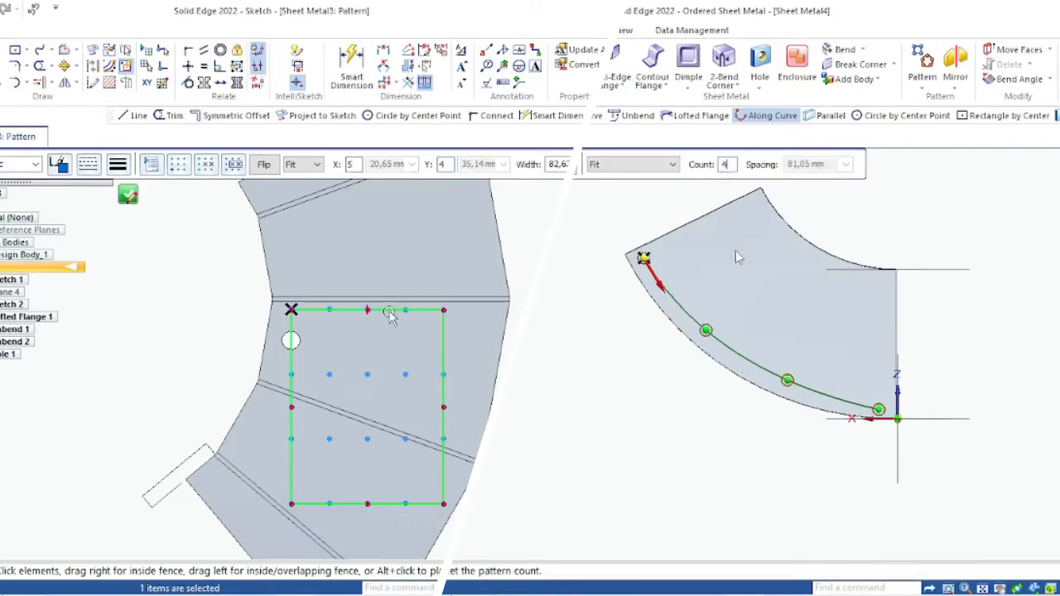
Step: Set the cone's curve pattern count to 5, and finish both the cone's and the square part's hole patterns
{"action": "key", "text": "BackSpace"}
{"action": "type", "text": "5"}
{"action": "right_click", "coordinate": [216, 272]}
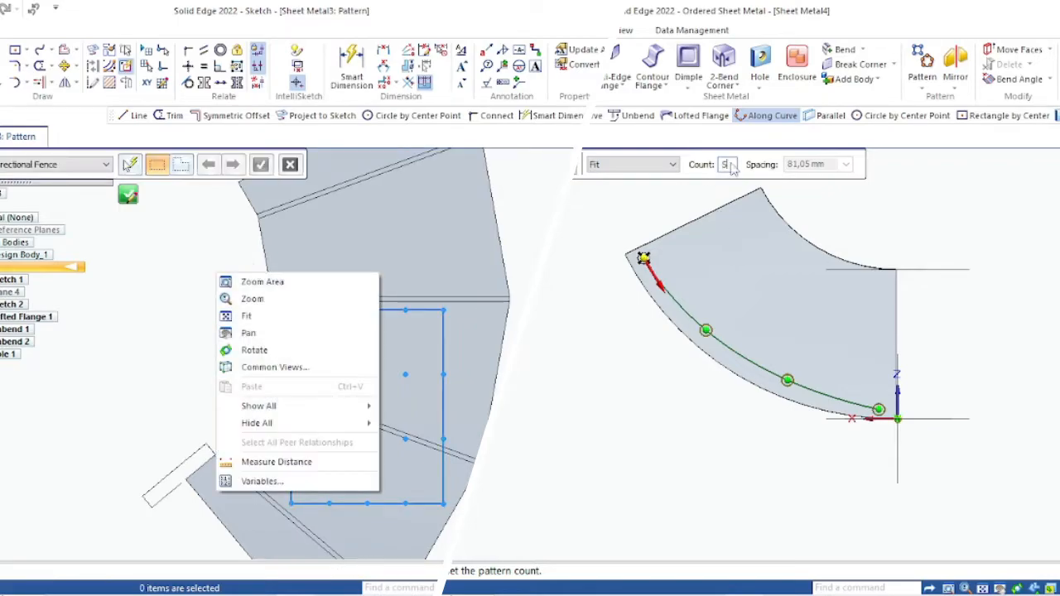
{"action": "key", "text": "Escape"}
{"action": "left_click", "coordinate": [127, 194]}
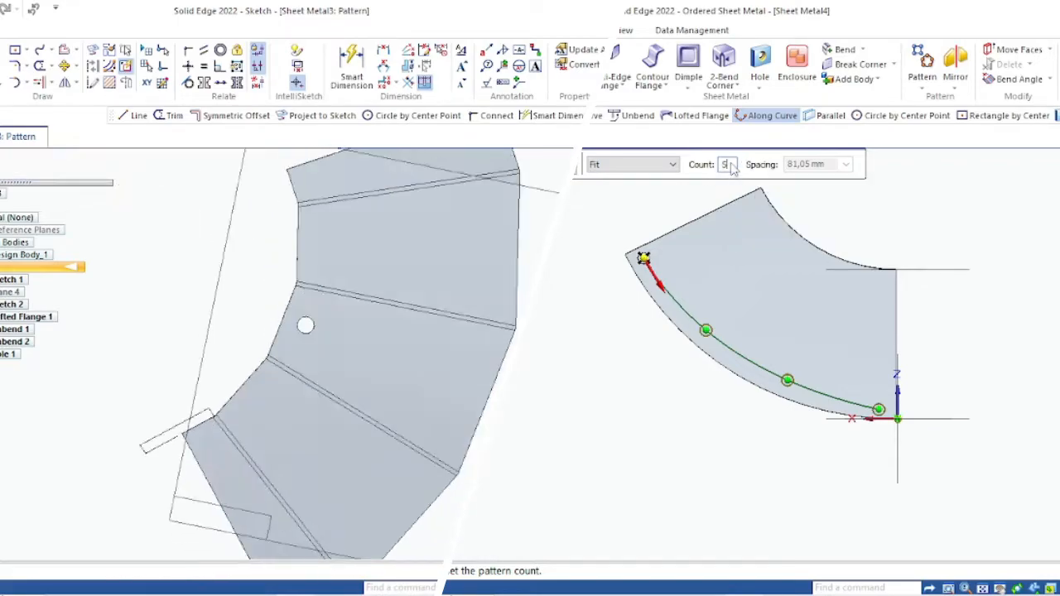
{"action": "key", "text": "Return"}
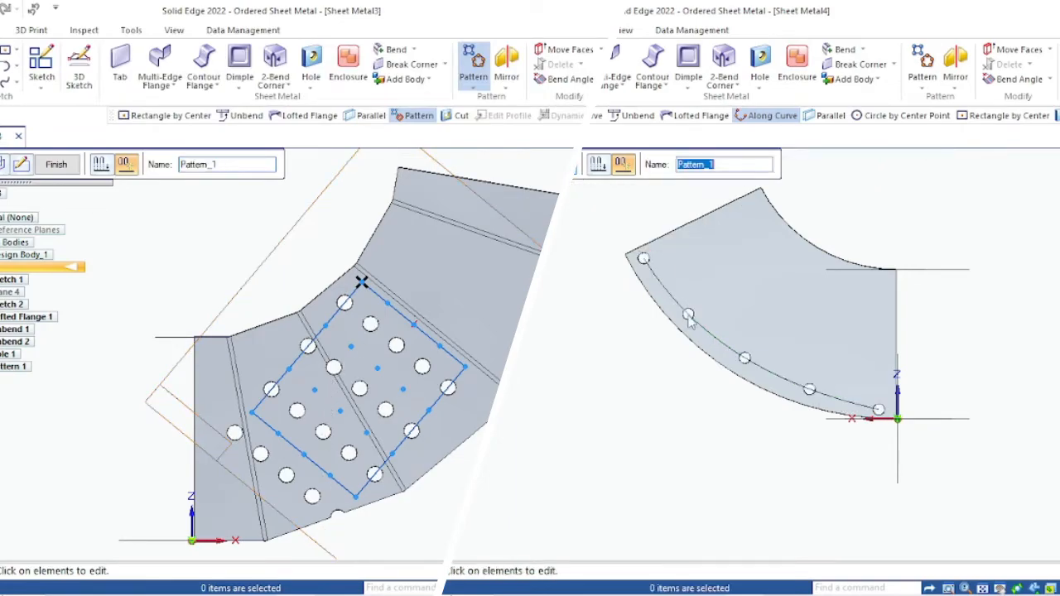
{"action": "scroll", "coordinate": [691, 319], "scroll_direction": "up", "scroll_amount": 3}
{"action": "left_click", "coordinate": [57, 165]}
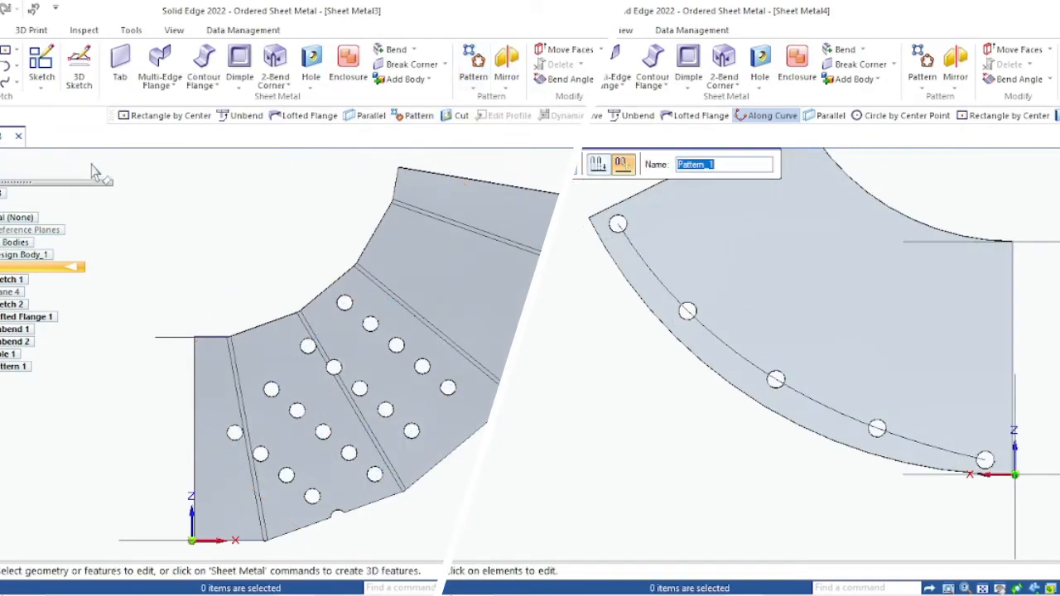
{"action": "left_click", "coordinate": [572, 169]}
{"action": "scroll", "coordinate": [735, 280], "scroll_direction": "down", "scroll_amount": 2}
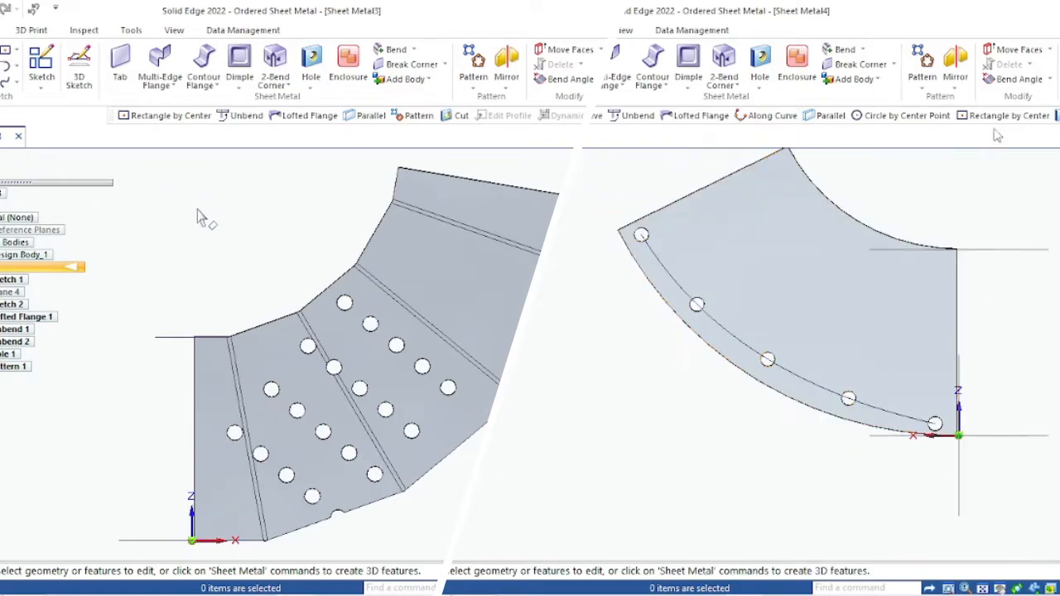
Step: Rebend the flattened cone with its patterned holes
{"action": "left_click", "coordinate": [861, 49]}
{"action": "left_click", "coordinate": [876, 97]}
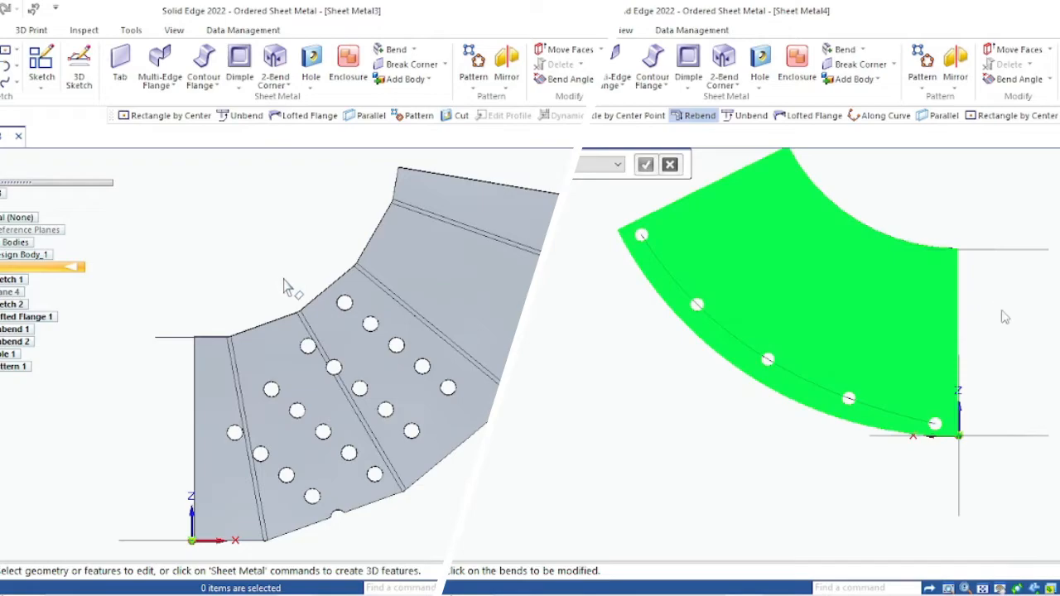
{"action": "scroll", "coordinate": [283, 284], "scroll_direction": "down", "scroll_amount": 2}
{"action": "left_click", "coordinate": [644, 165]}
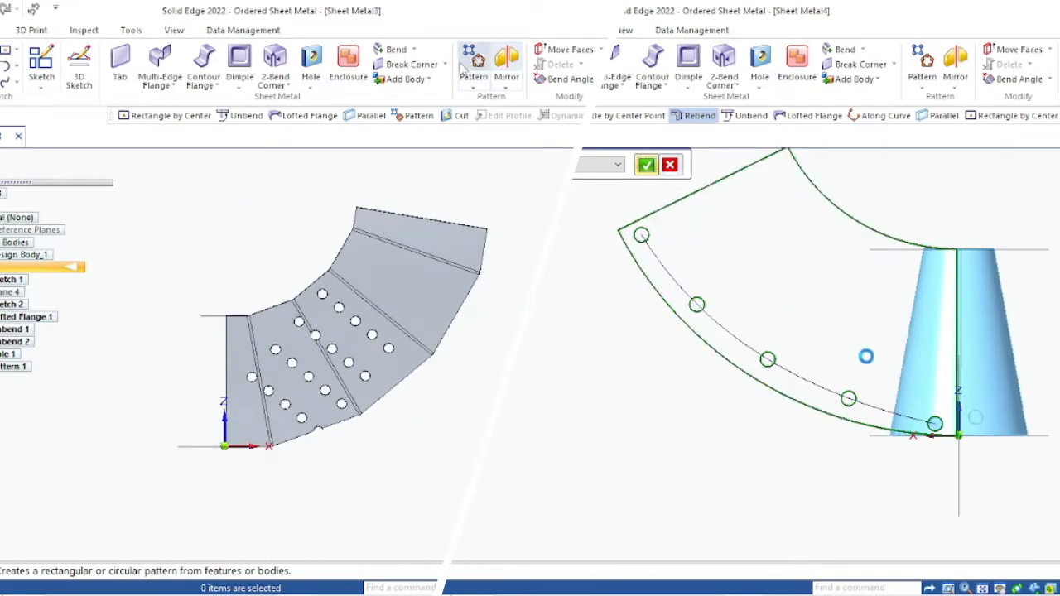
Step: Rebend only the bend beside the square part's first panel
{"action": "left_click", "coordinate": [413, 49]}
{"action": "middle_click_drag", "start_coordinate": [778, 331], "coordinate": [993, 360]}
{"action": "left_click", "coordinate": [261, 365]}
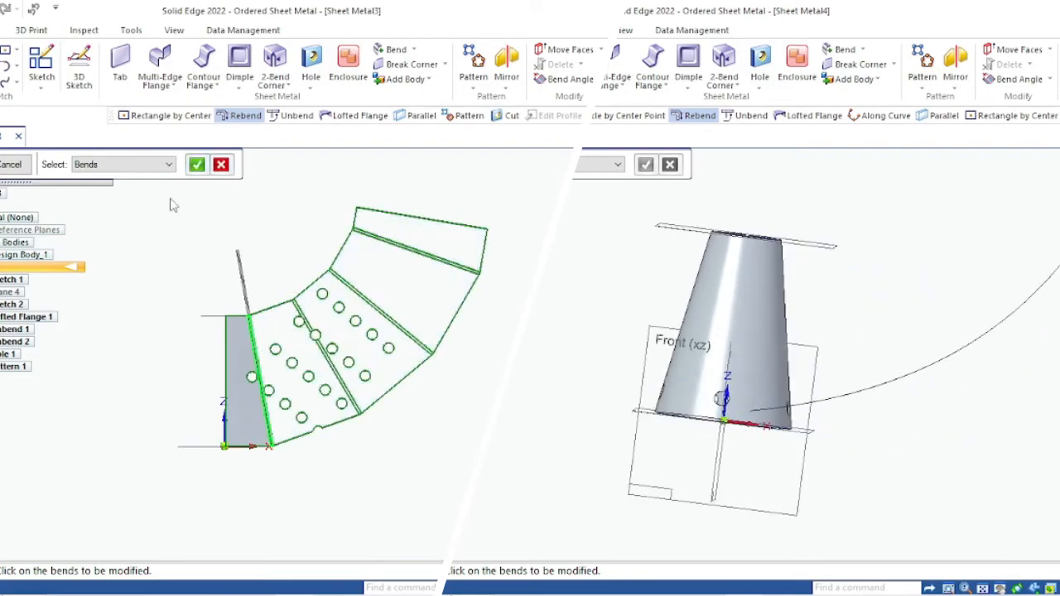
{"action": "left_click", "coordinate": [196, 163]}
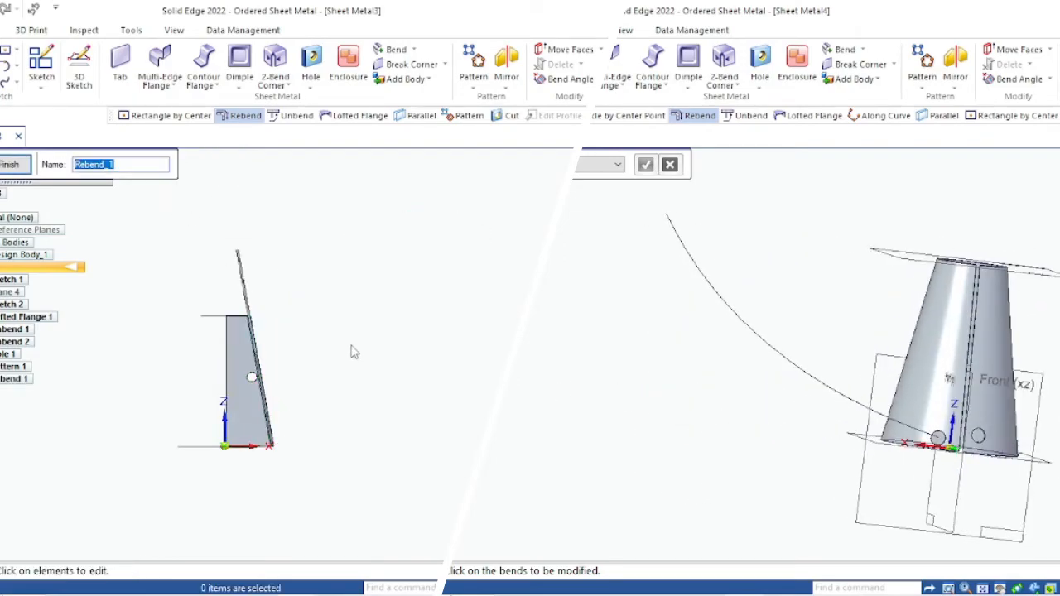
{"action": "left_click", "coordinate": [8, 165]}
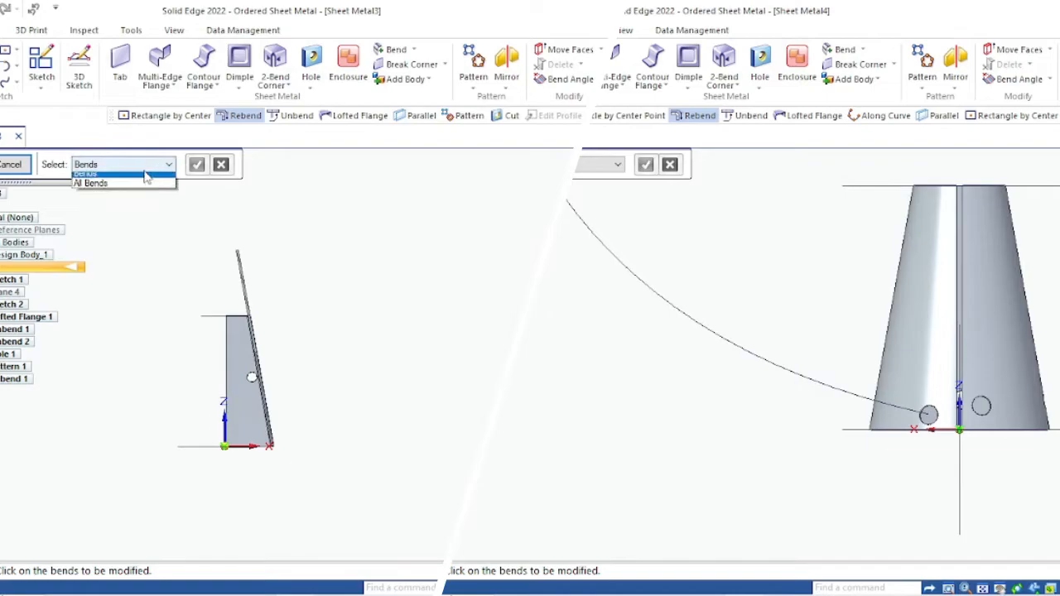
Step: Rebend all remaining bends of the square part, and close the Rebend command on both parts
{"action": "left_click", "coordinate": [137, 186]}
{"action": "scroll", "coordinate": [797, 362], "scroll_direction": "down", "scroll_amount": 3}
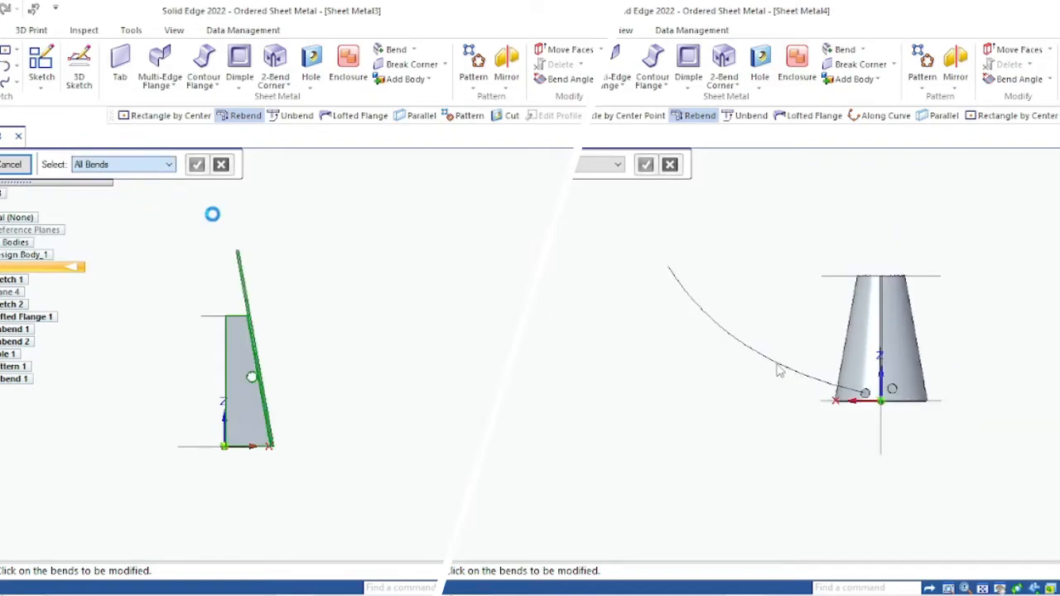
{"action": "right_click", "coordinate": [357, 337]}
{"action": "middle_click_drag", "start_coordinate": [357, 331], "coordinate": [108, 300]}
{"action": "key", "text": "Escape"}
{"action": "left_click", "coordinate": [15, 165]}
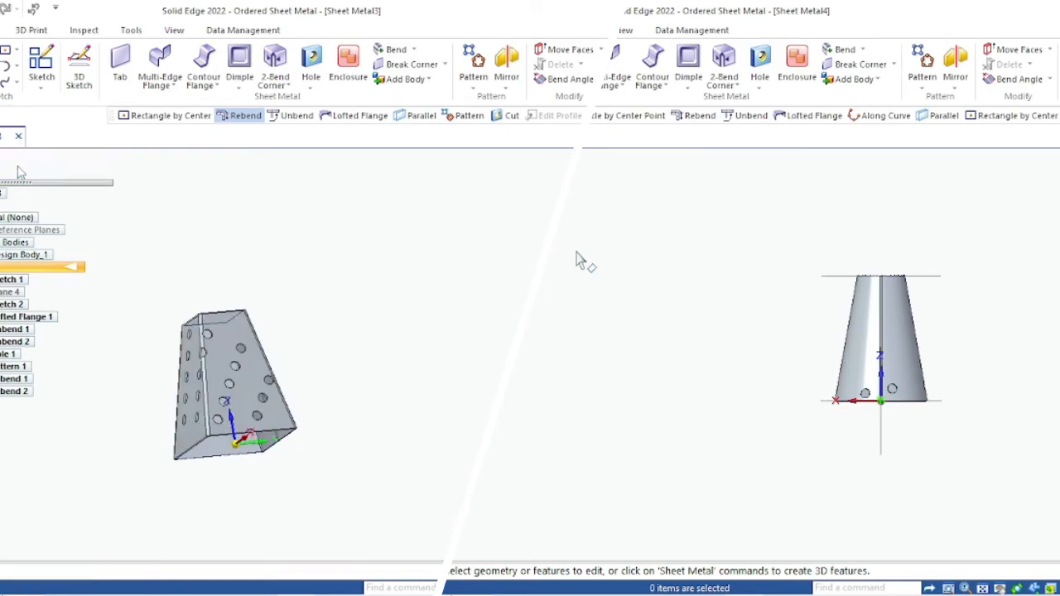
{"action": "middle_click_drag", "start_coordinate": [312, 260], "coordinate": [342, 300]}
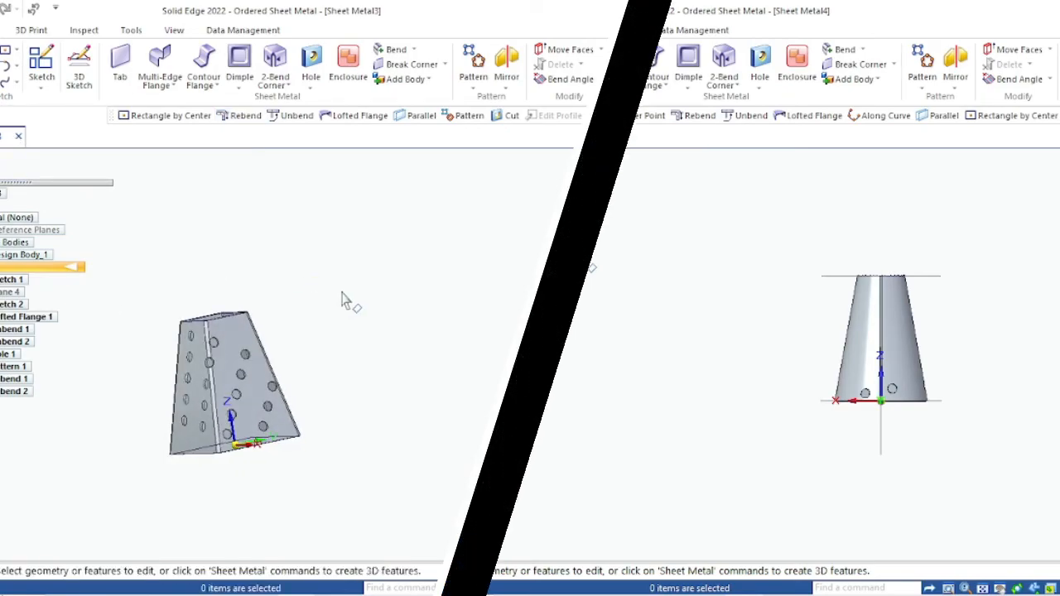